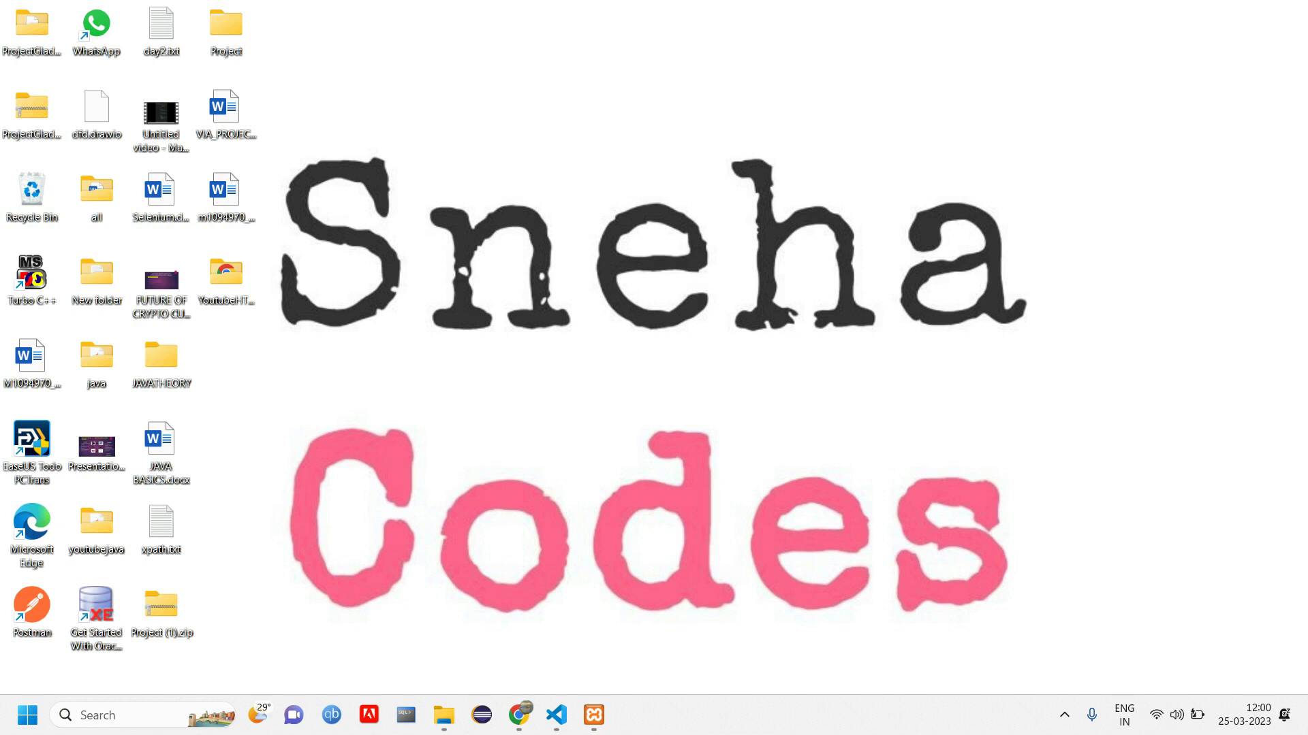
Step: Close the YouTube and Instagram tabs in Chrome, keeping only phpMyAdmin
key(alt+Tab)
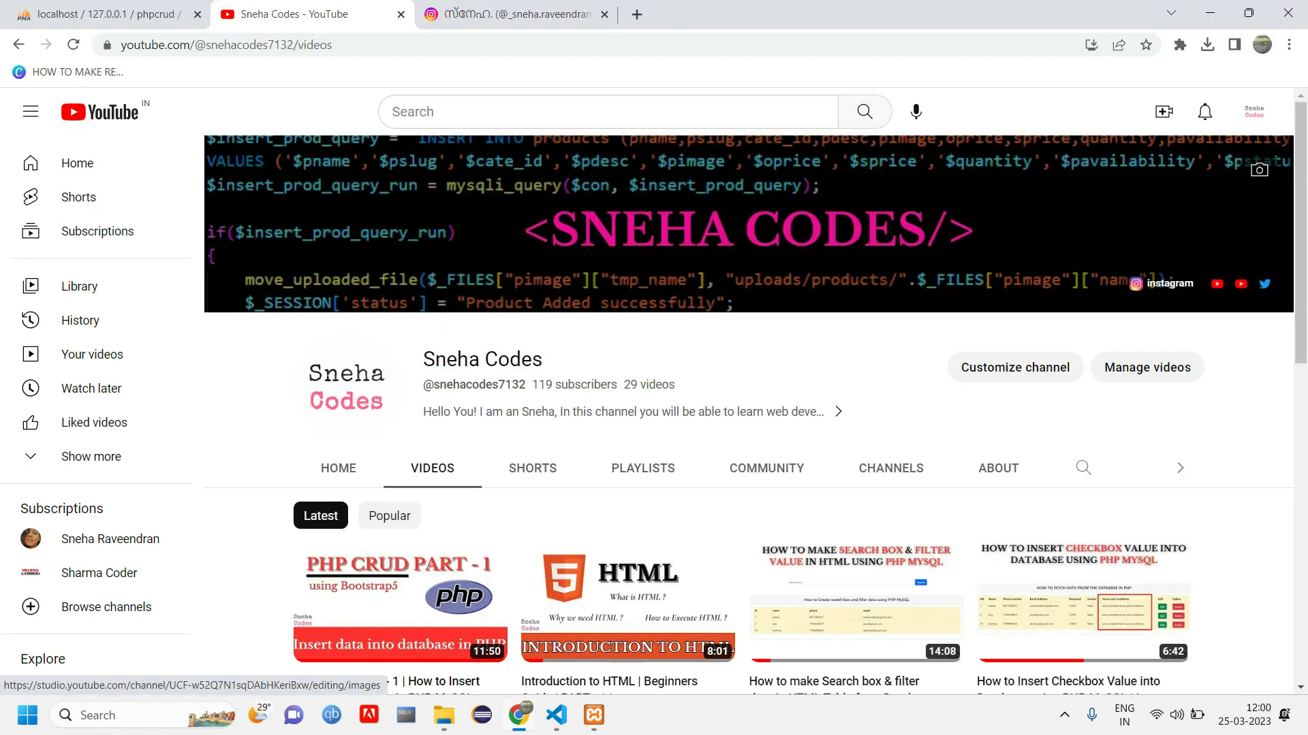
scroll(746, 409, down, 3)
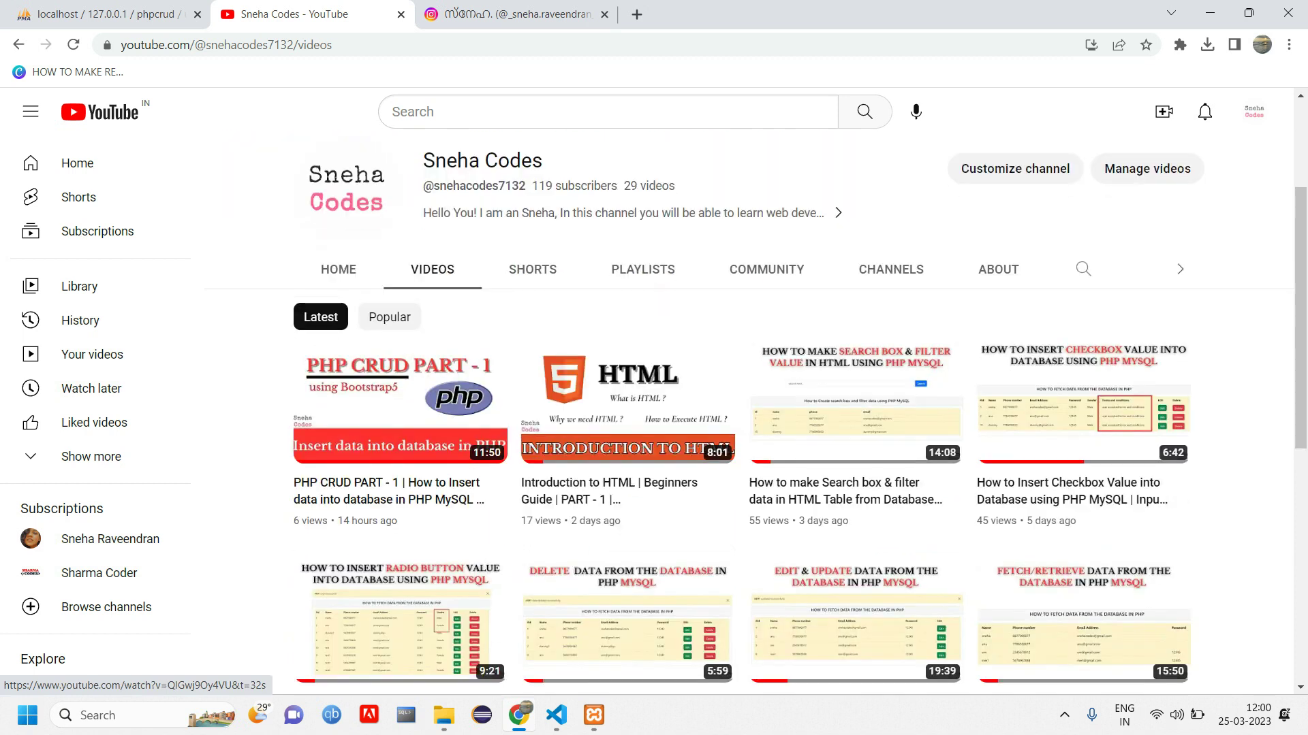
click(512, 15)
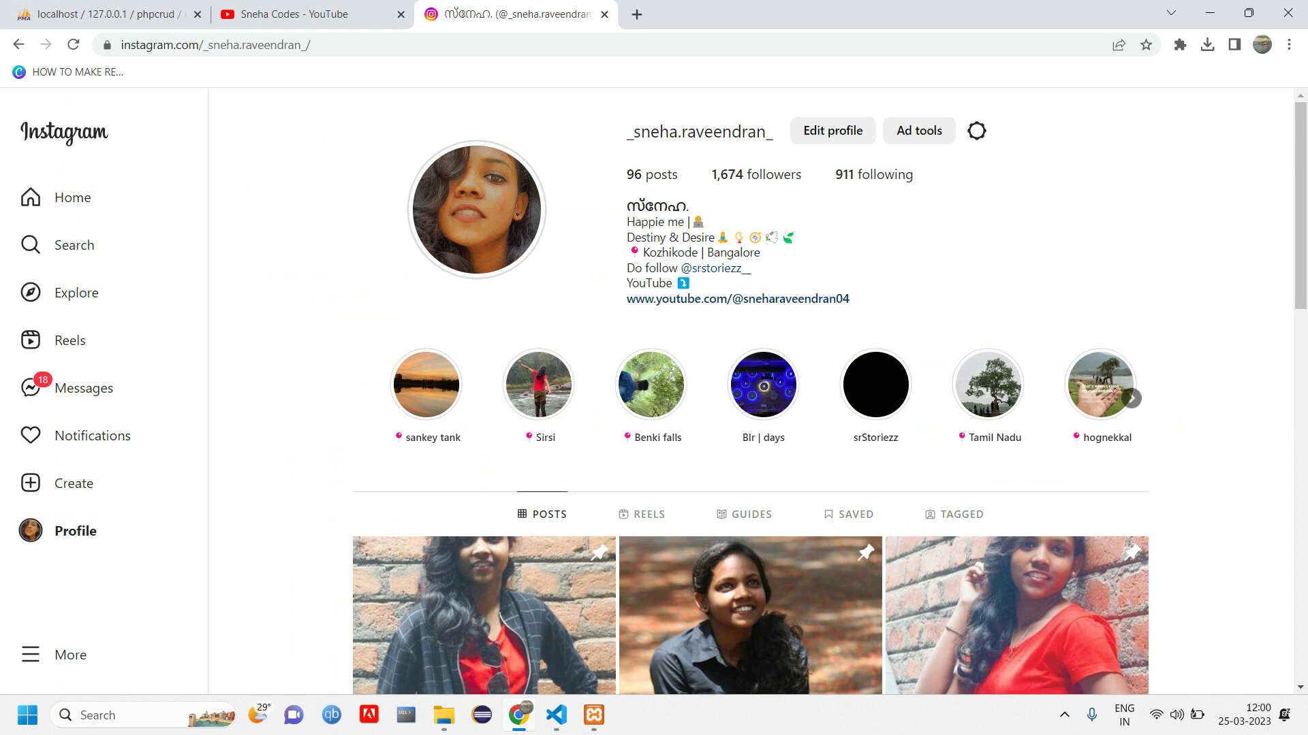
key(ctrl+w)
key(ctrl+w)
Step: Look over insert.php's form markup (lines 10–32), then open code.php from the Explorer
click(555, 715)
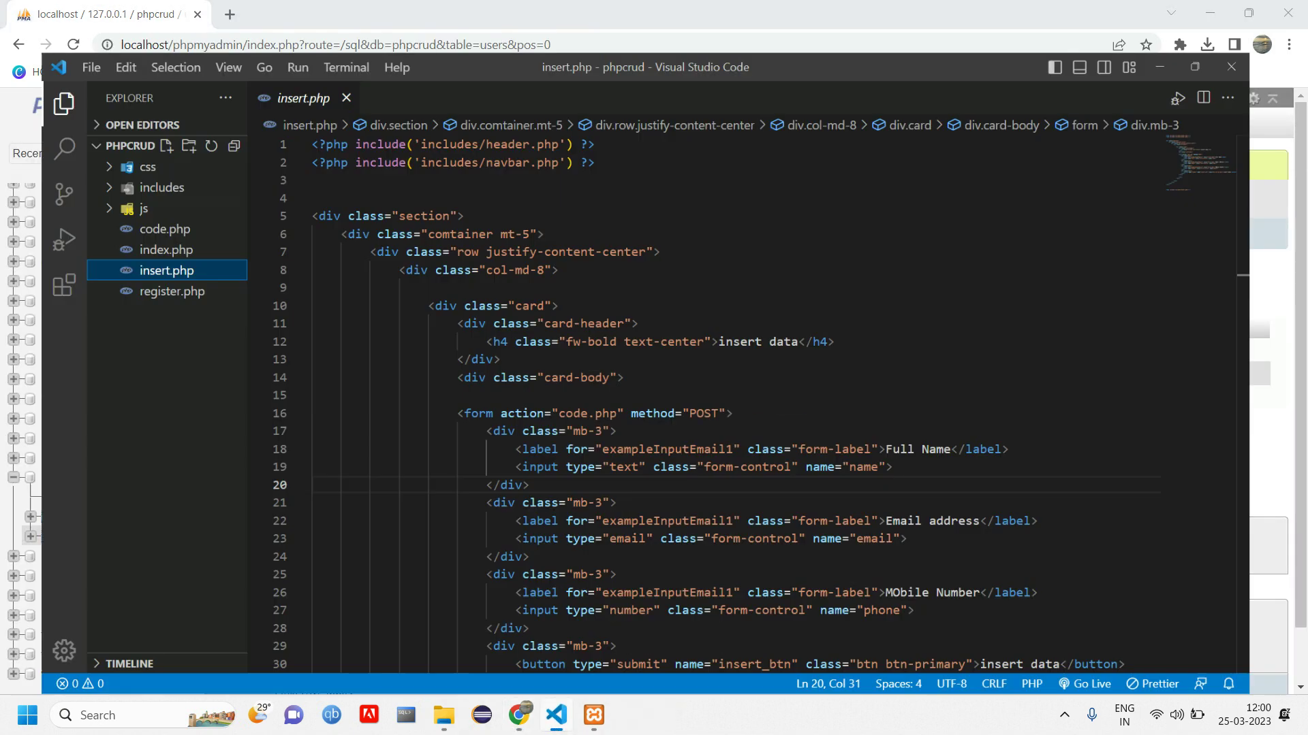
scroll(715, 378, down, 4)
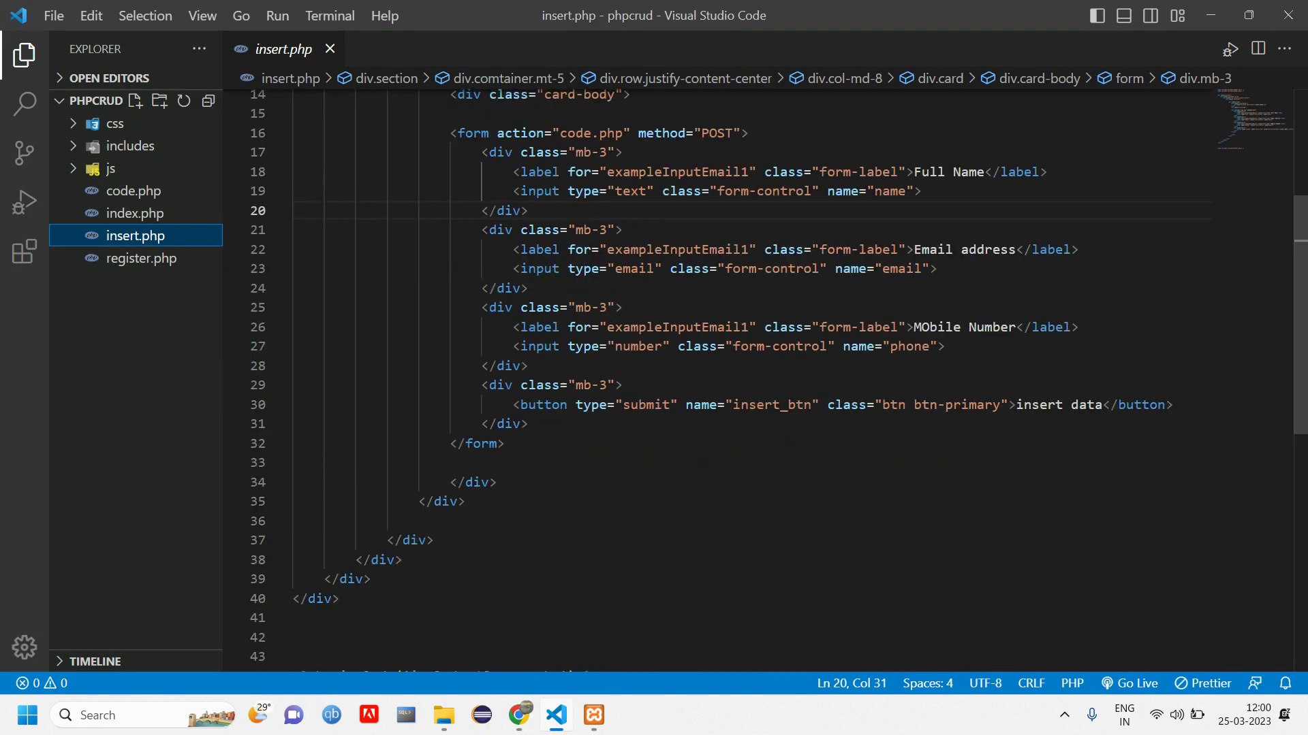
scroll(715, 379, up, 4)
mouse_move(296, 274)
mouse_down()
mouse_move(945, 604)
mouse_move(532, 664)
mouse_up()
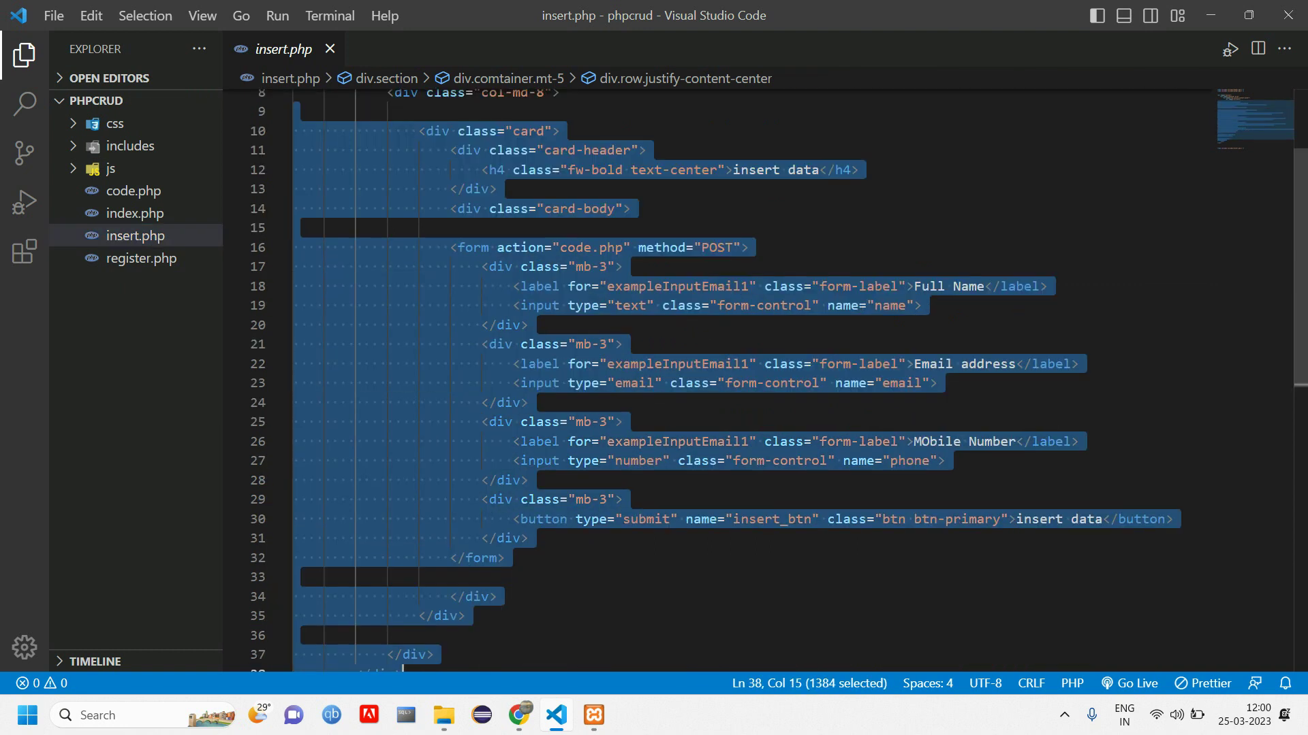
click(549, 636)
scroll(716, 378, up, 3)
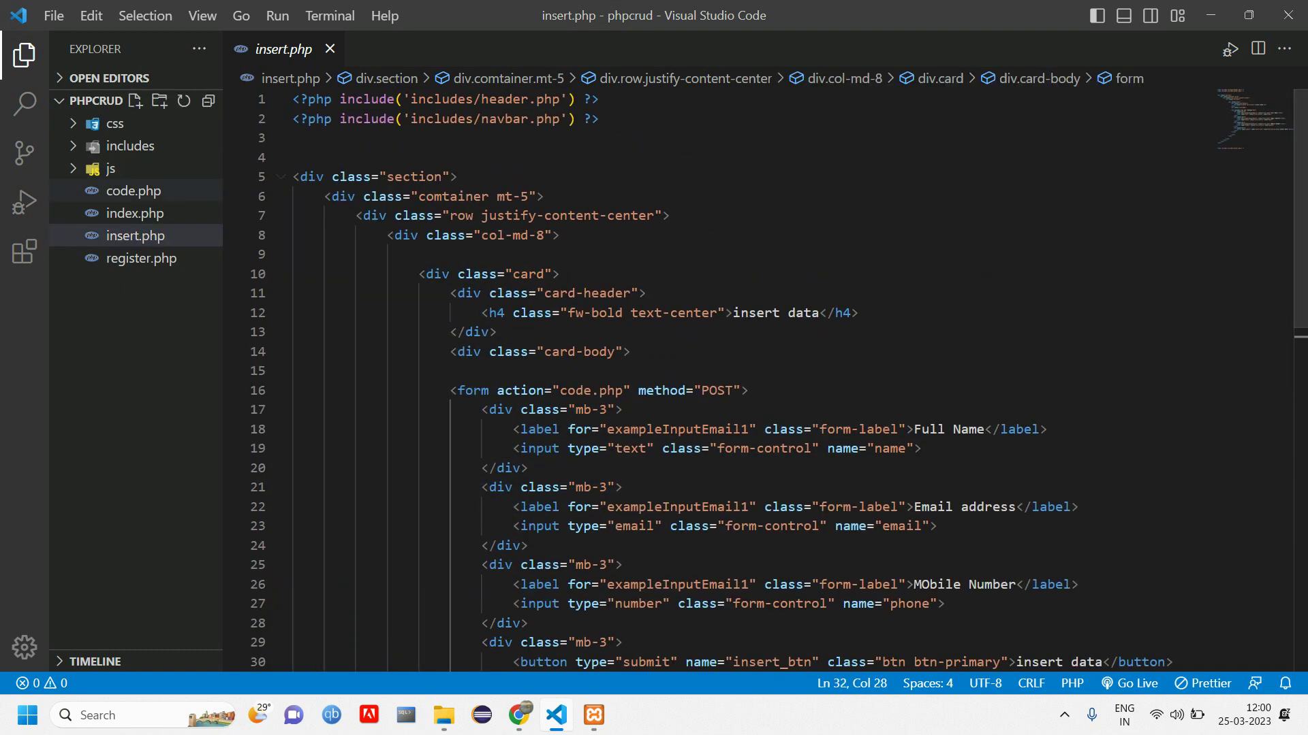
click(133, 190)
Step: Add $_SESSION['status'] = "data inserted successfully"; on a new line above the success echo
drag(357, 390, 631, 390)
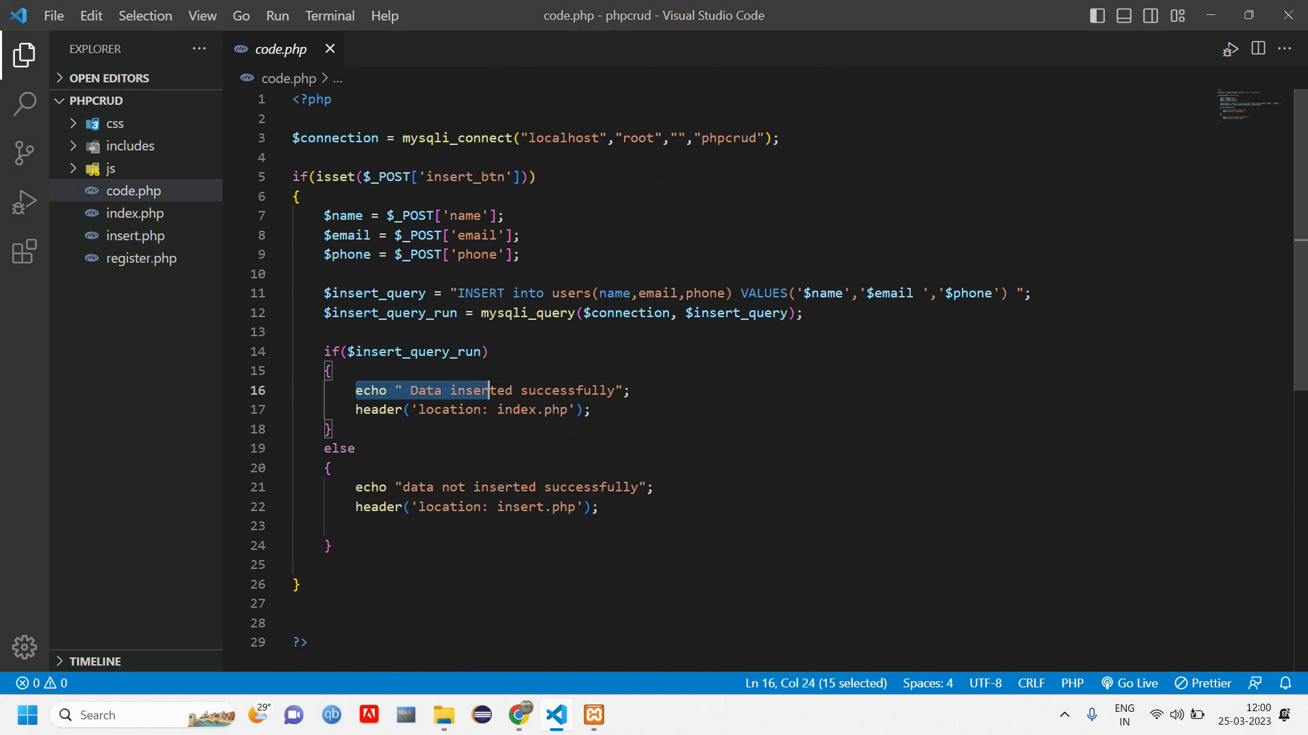
key(Right)
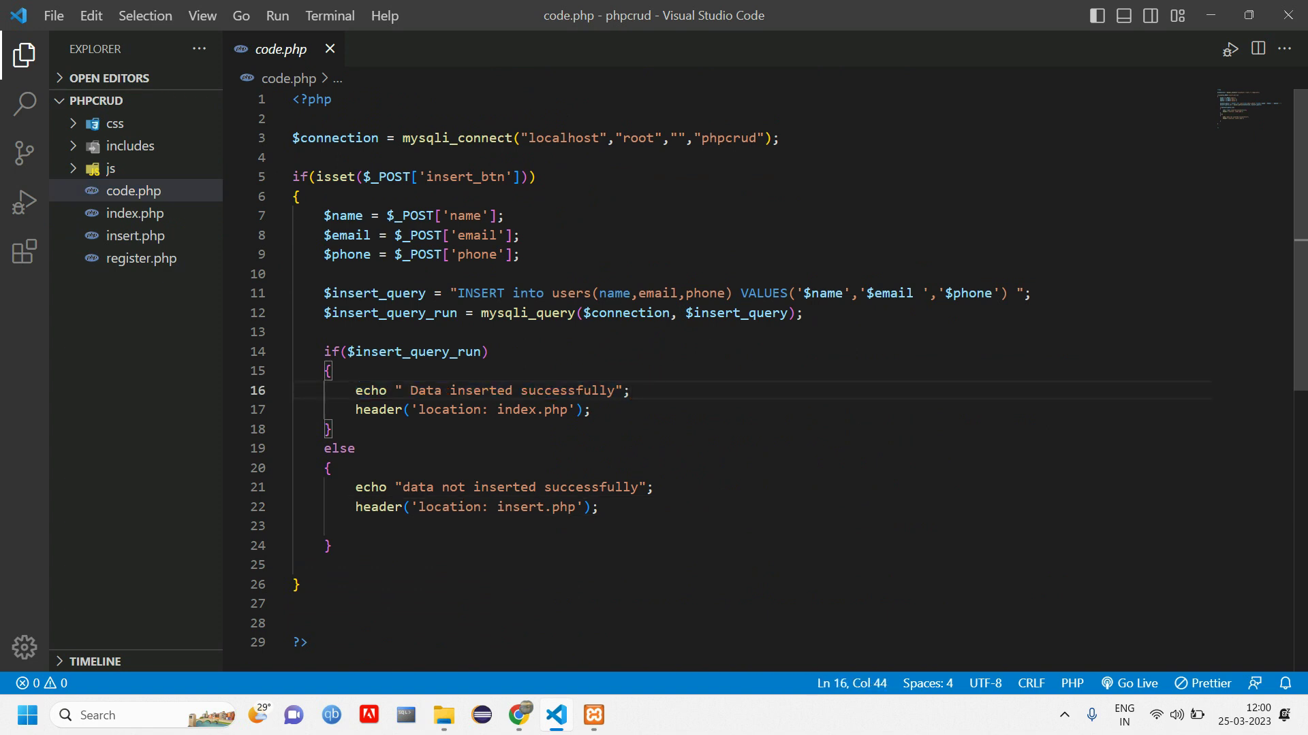
key(Home)
key(Home)
key(Left)
key(Return)
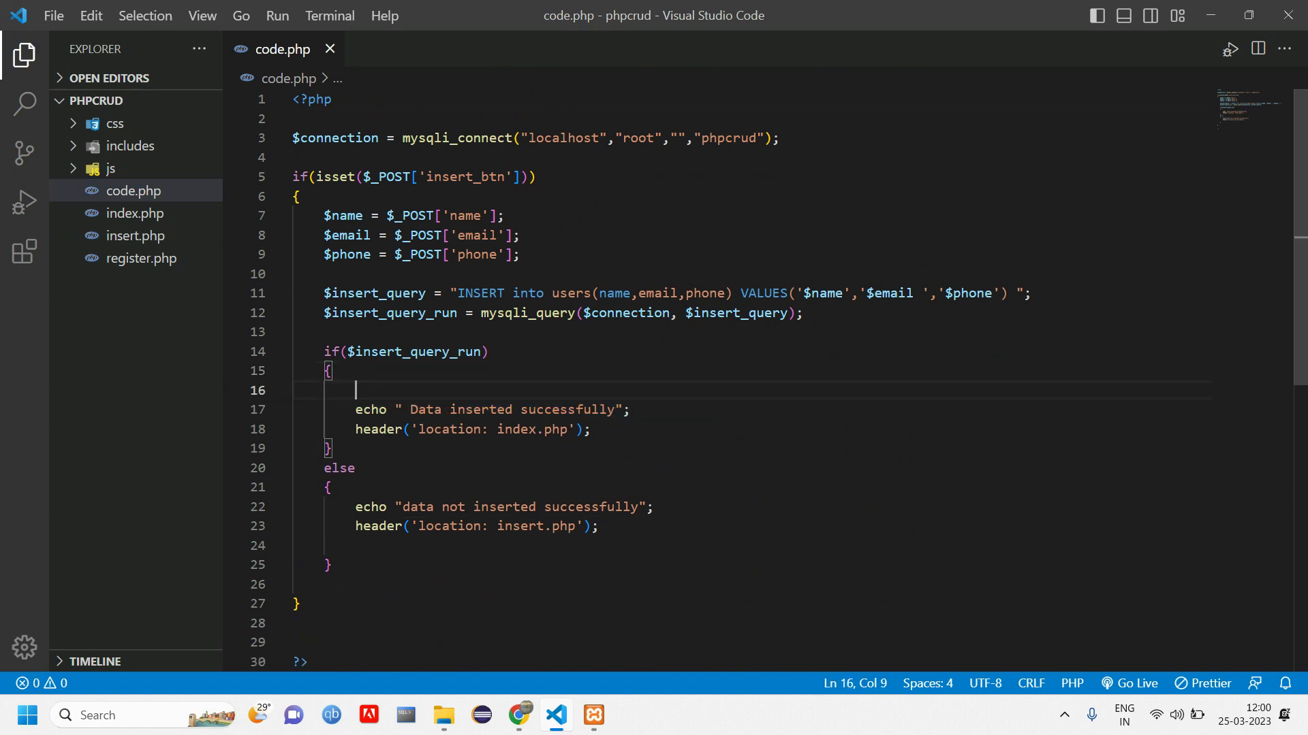
text($_S)
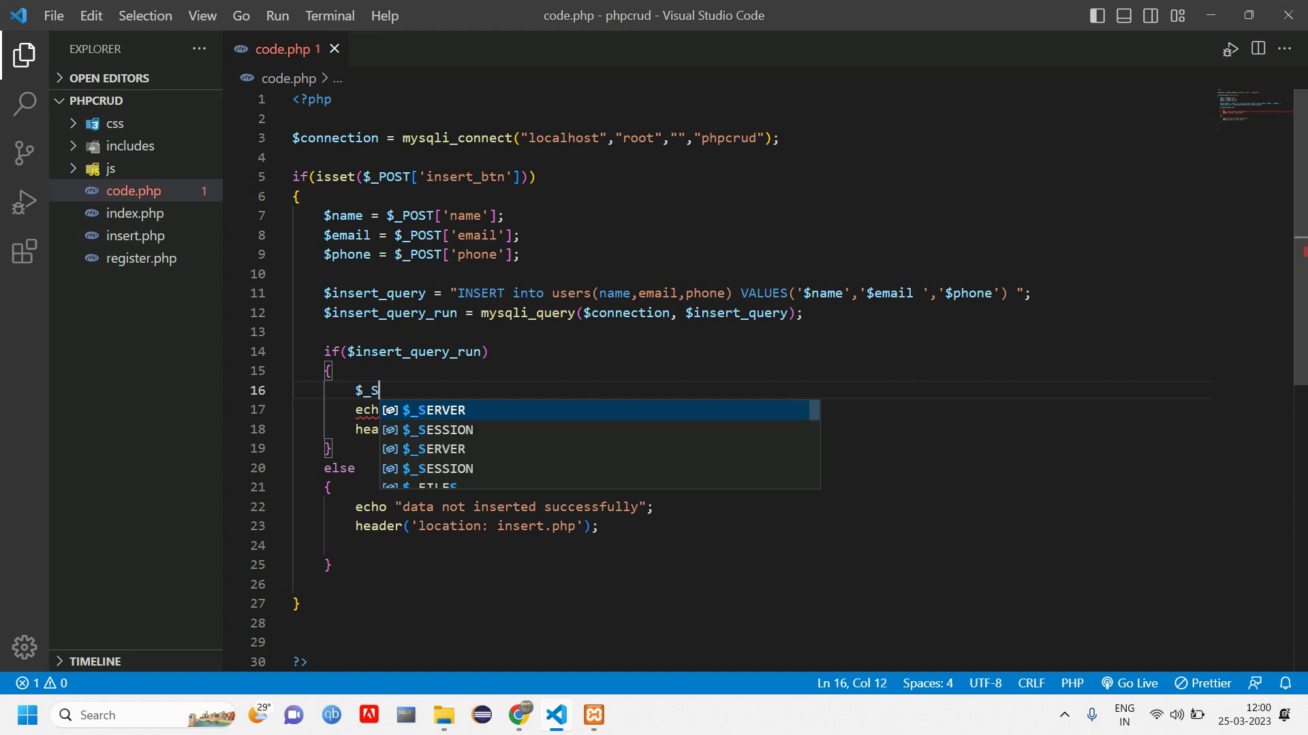
text(ESS)
key(Return)
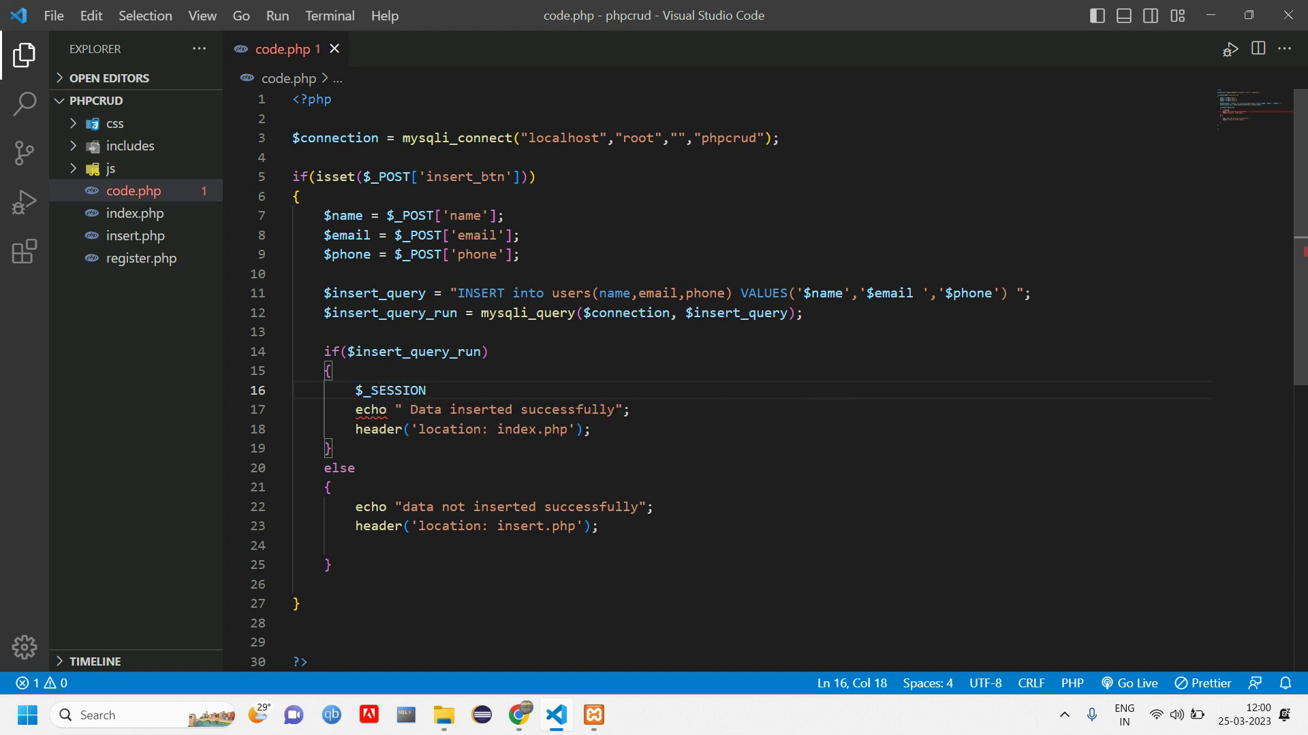
text(['status)
text('] =)
text("data )
text(inserted )
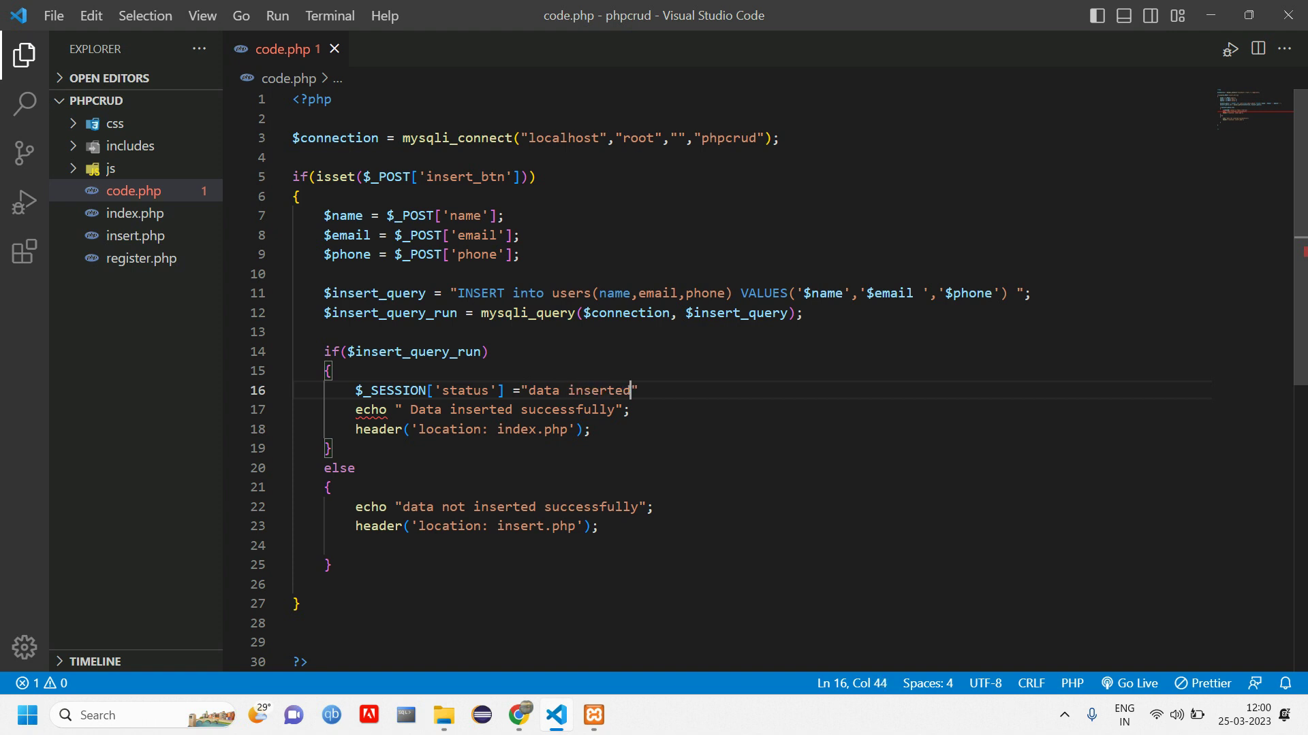
text(successfully)
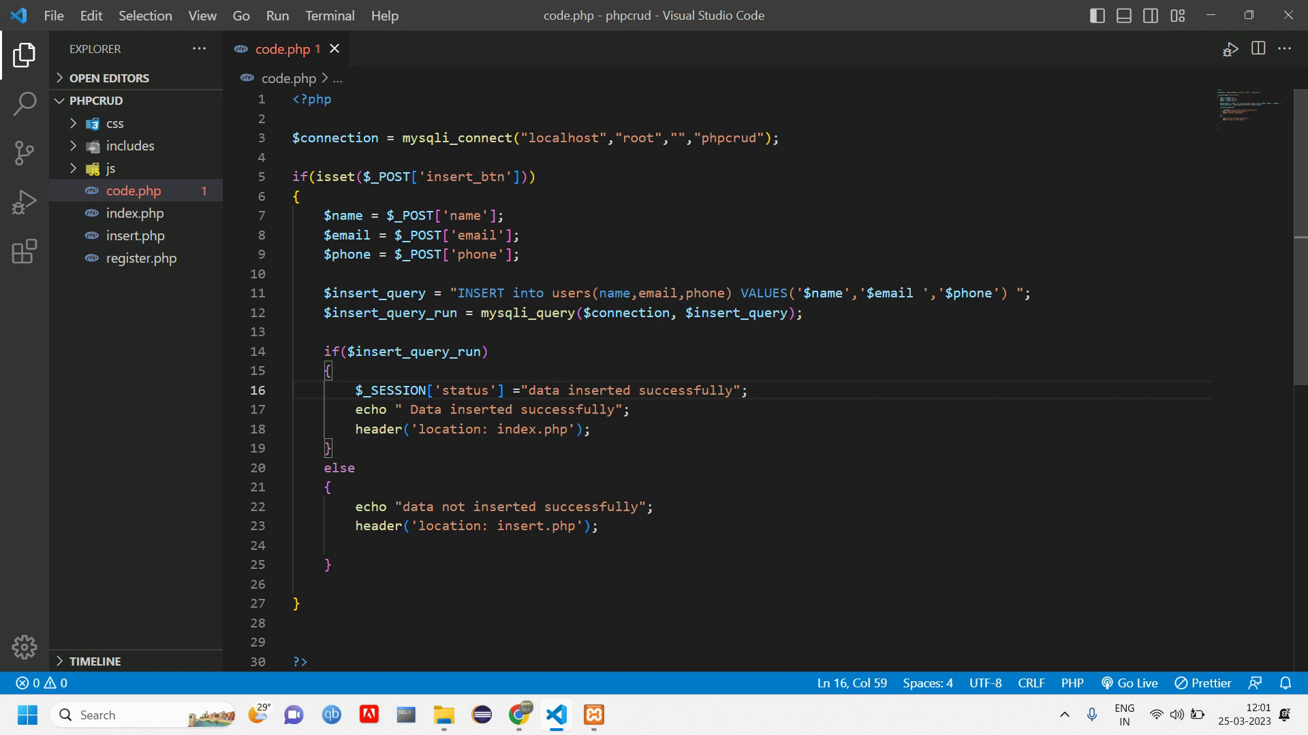
Step: Comment out the success echo statement on line 16 of code.php
key(Down)
key(Home)
key(shift+End)
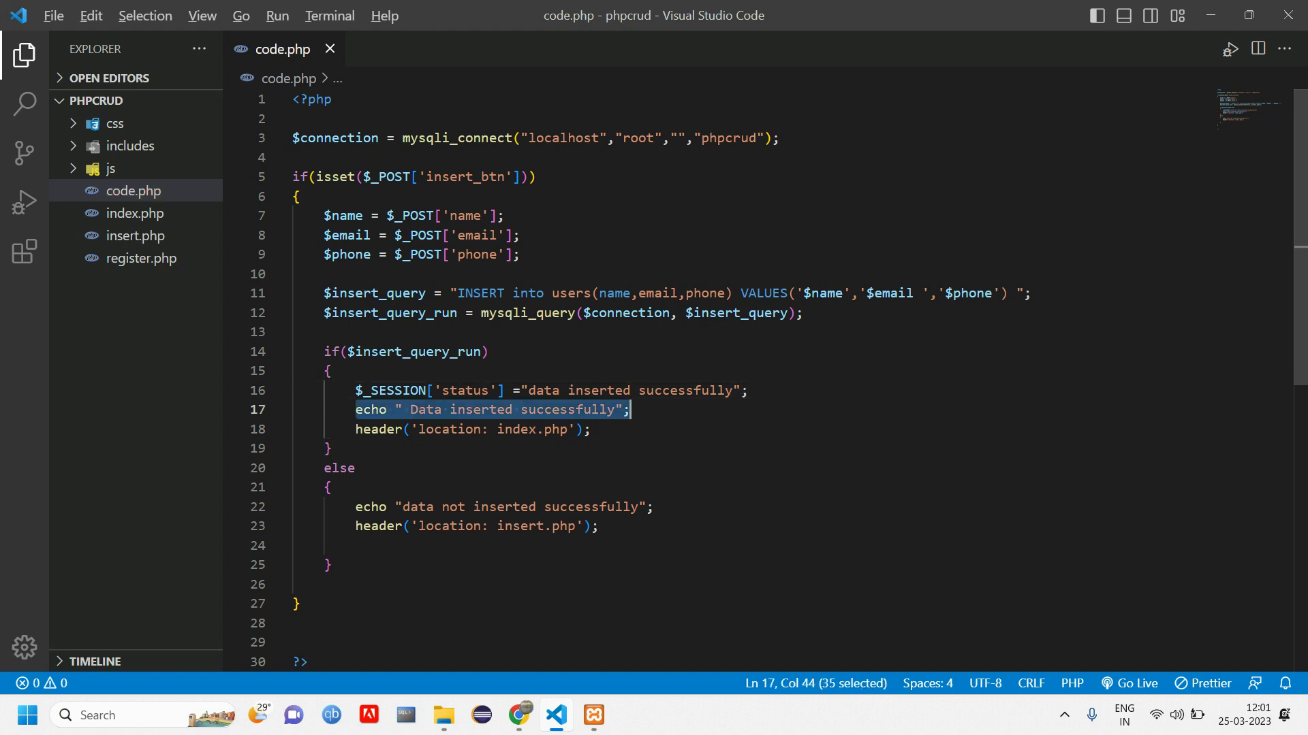
key(shift+alt+a)
Step: Copy the $_SESSION['status'] line into the else block
key(Down)
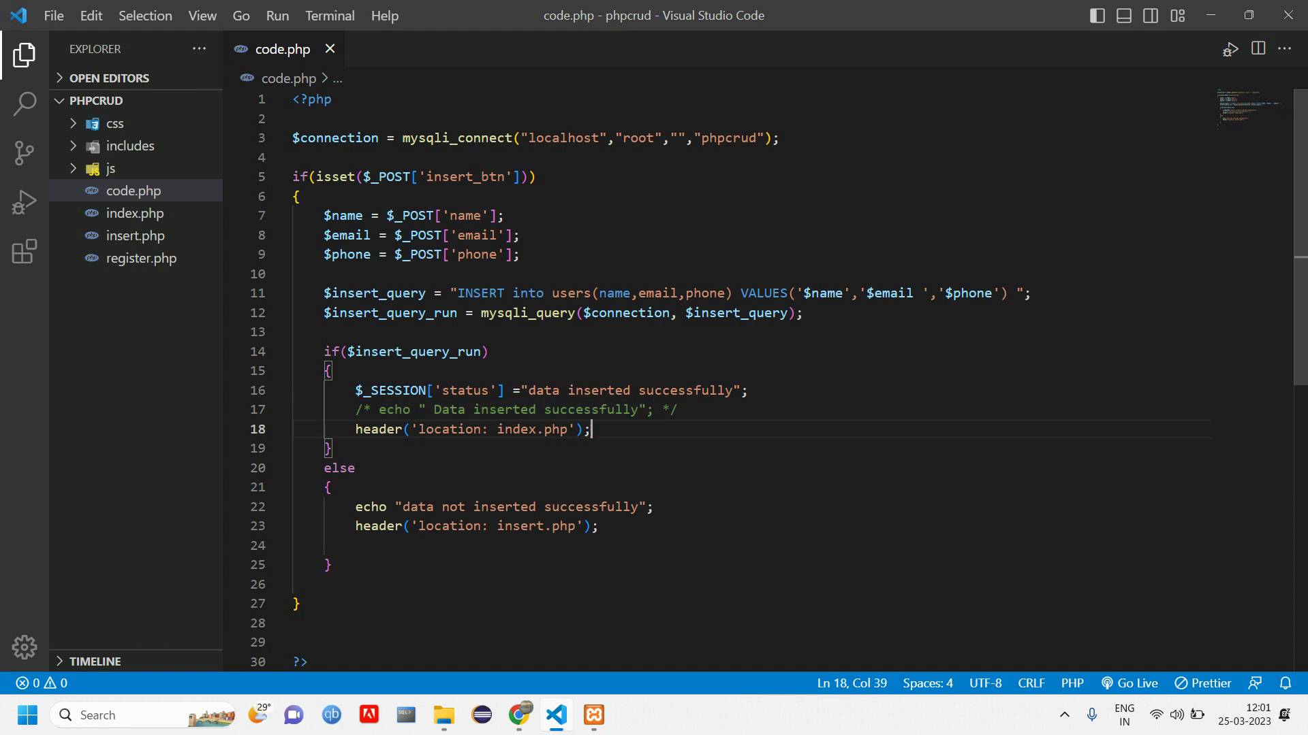
key(Up)
key(Up)
key(Home)
key(ctrl+c)
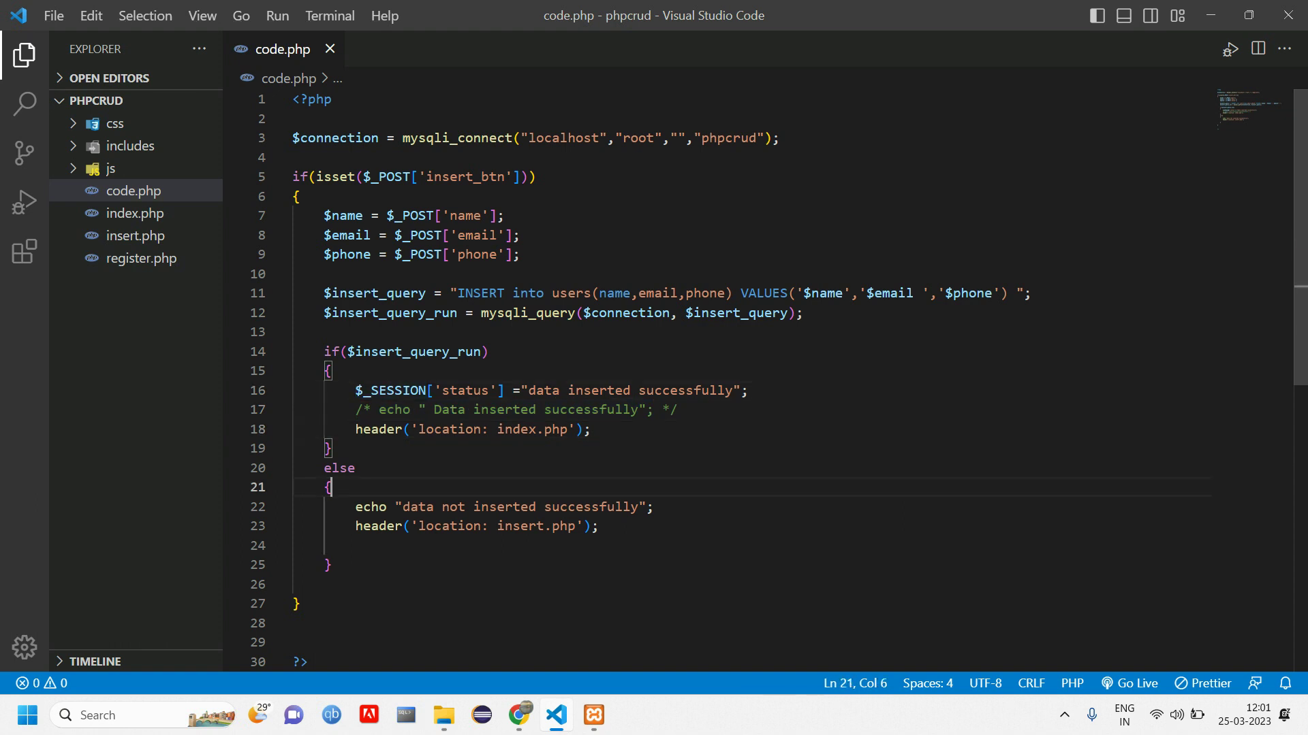
key(Down)
key(Down)
key(Down)
key(Return)
key(ctrl+v)
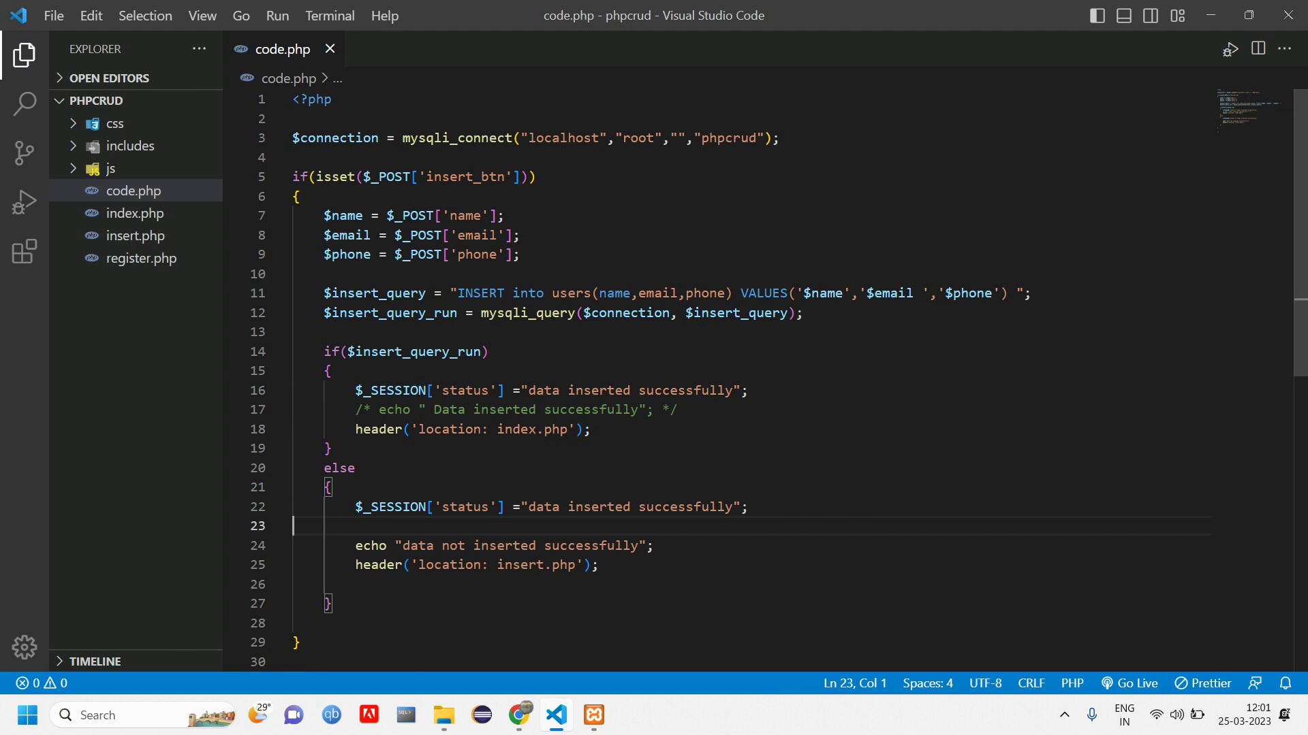
key(Delete)
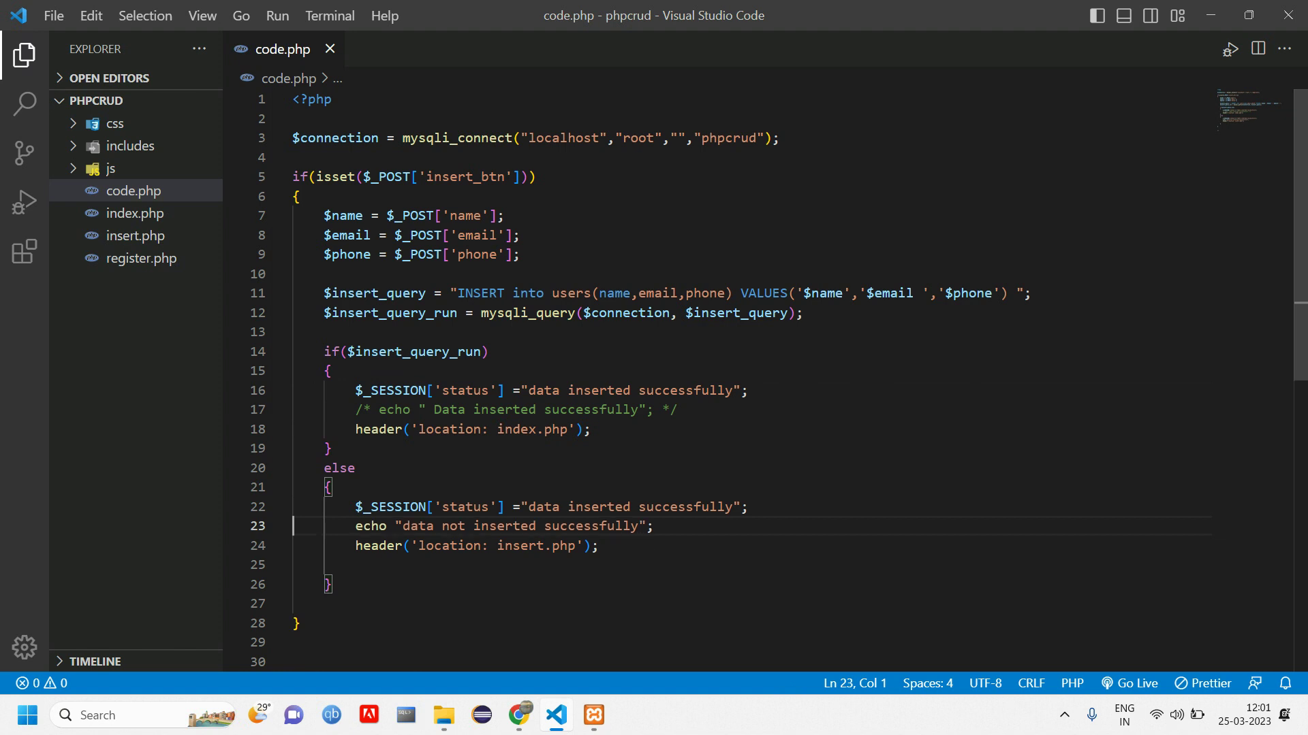
Step: Set the else status to "data not inserted successfully" and comment out the failure echo
drag(403, 527, 638, 526)
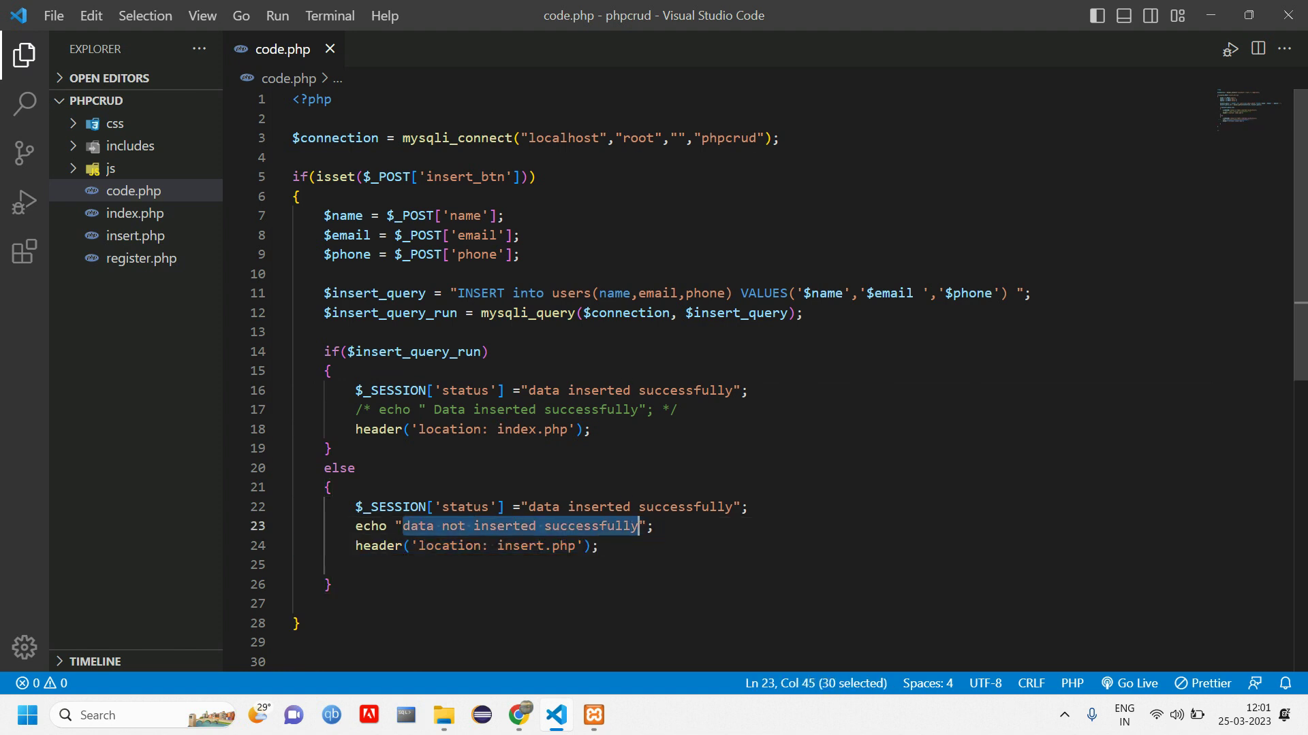
key(ctrl+c)
drag(528, 507, 733, 507)
key(ctrl+v)
drag(355, 526, 655, 526)
key(shift+alt+a)
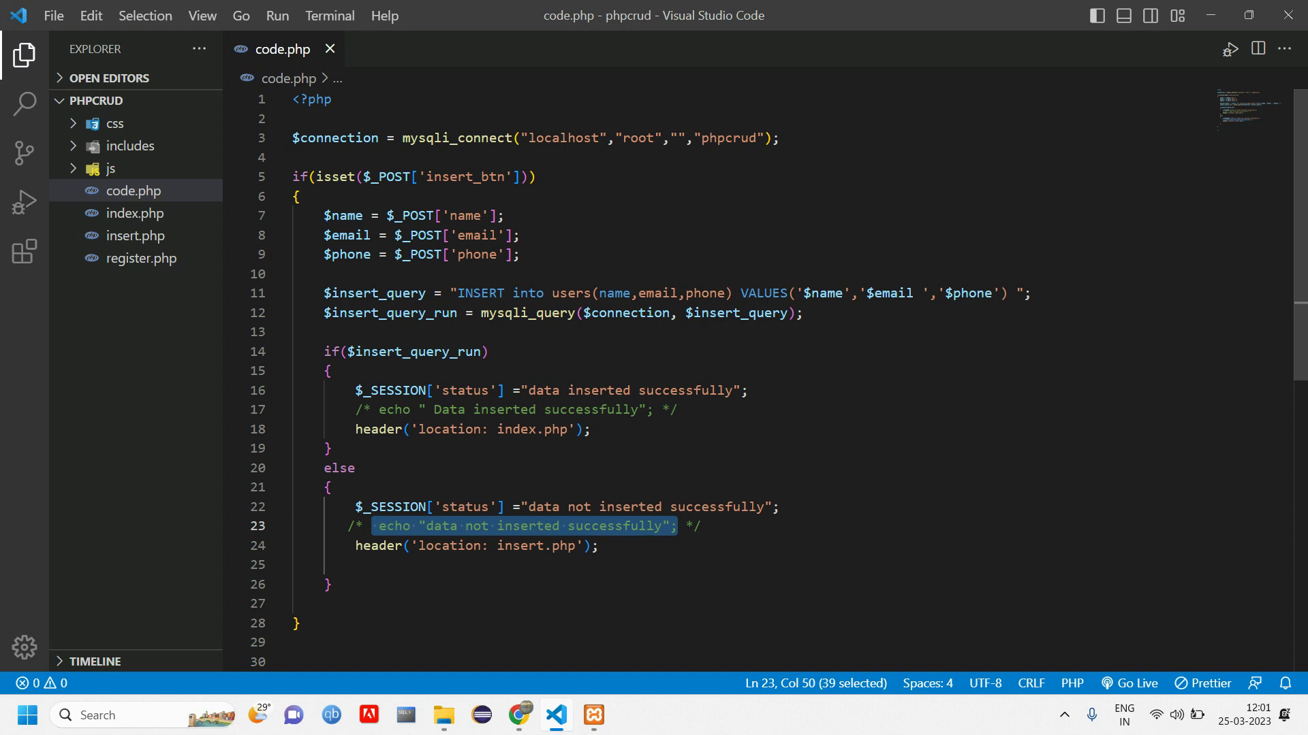
mouse_move(356, 391)
mouse_down()
mouse_move(584, 410)
mouse_move(505, 391)
mouse_up()
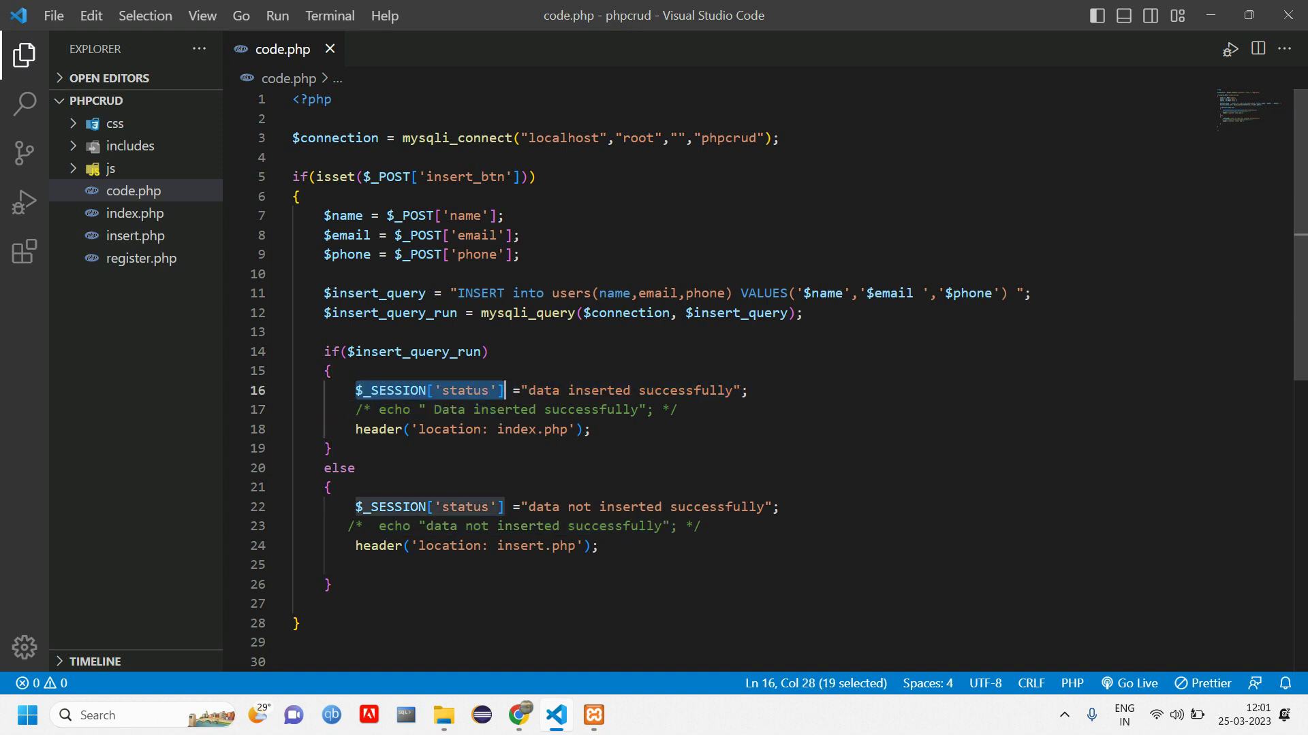
click(307, 119)
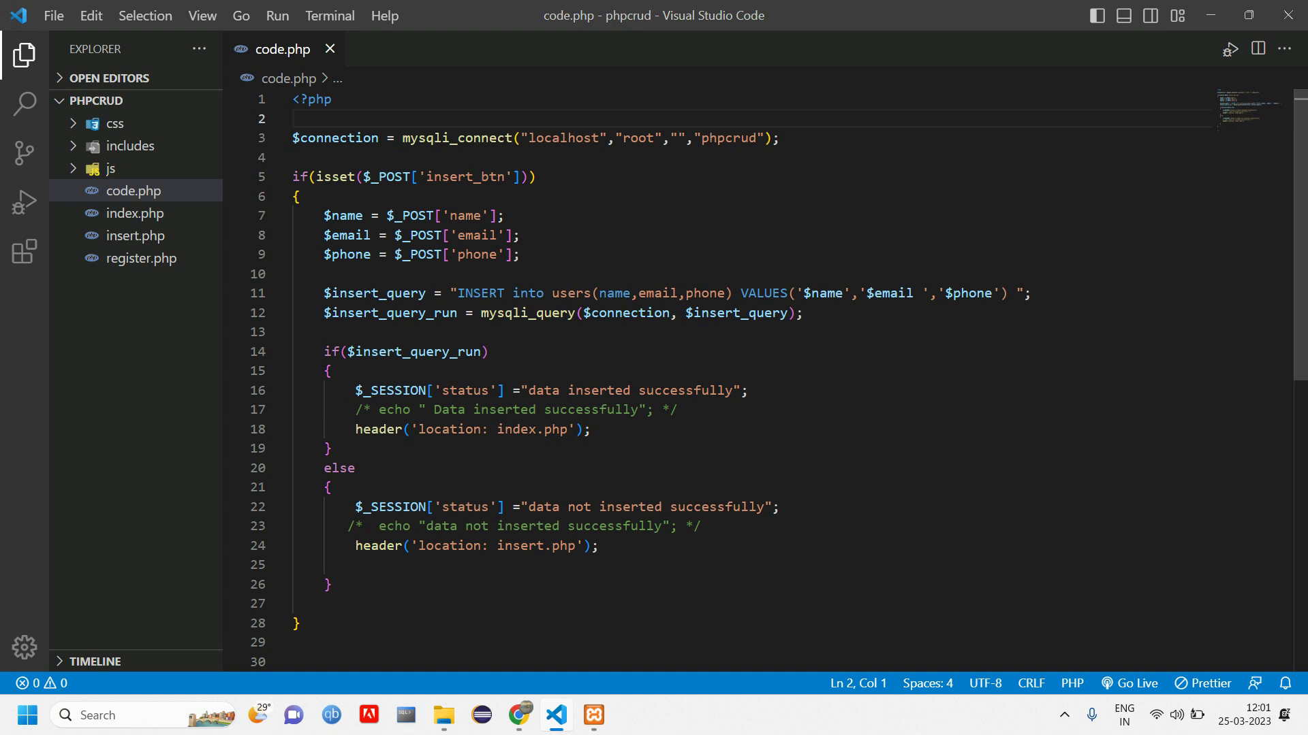
text(sessi)
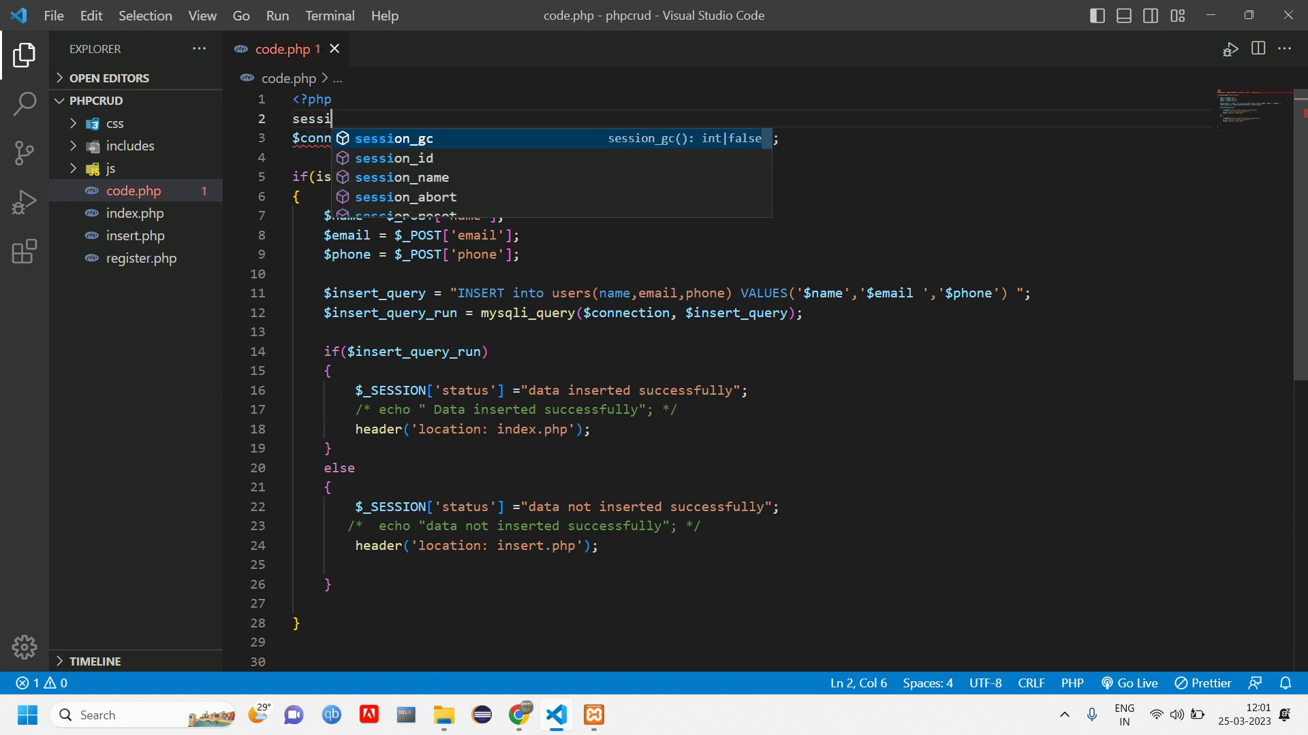
text(on_star)
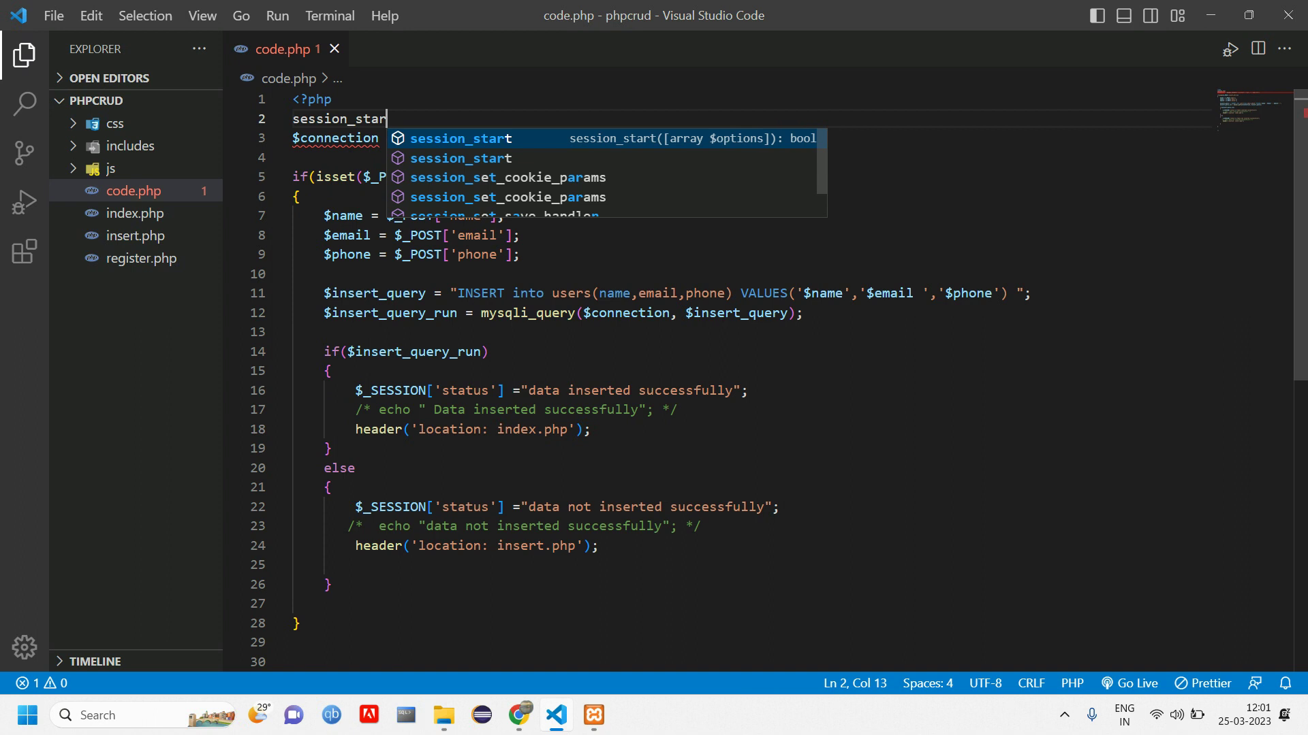
text(t)
Step: Add session_start(); on line 2 of code.php and open index.php
key(Return)
text();)
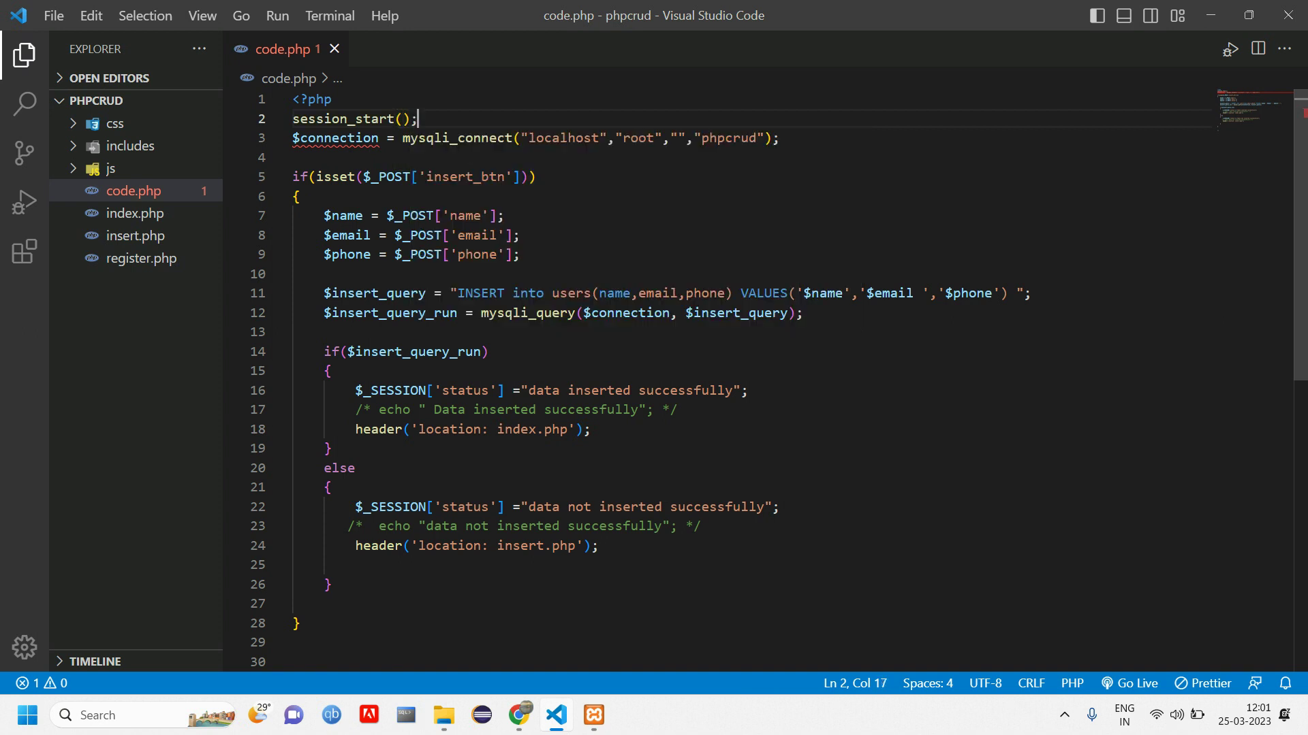
click(134, 212)
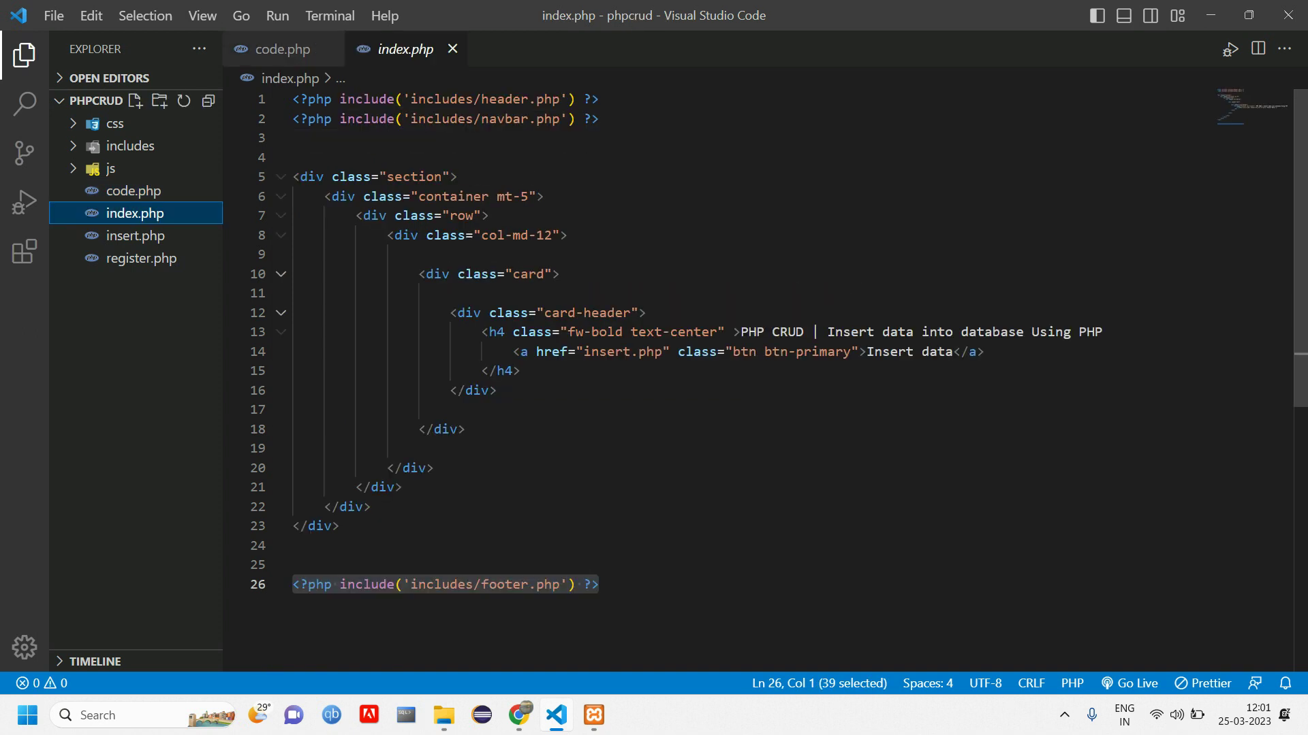
text(localhost/y)
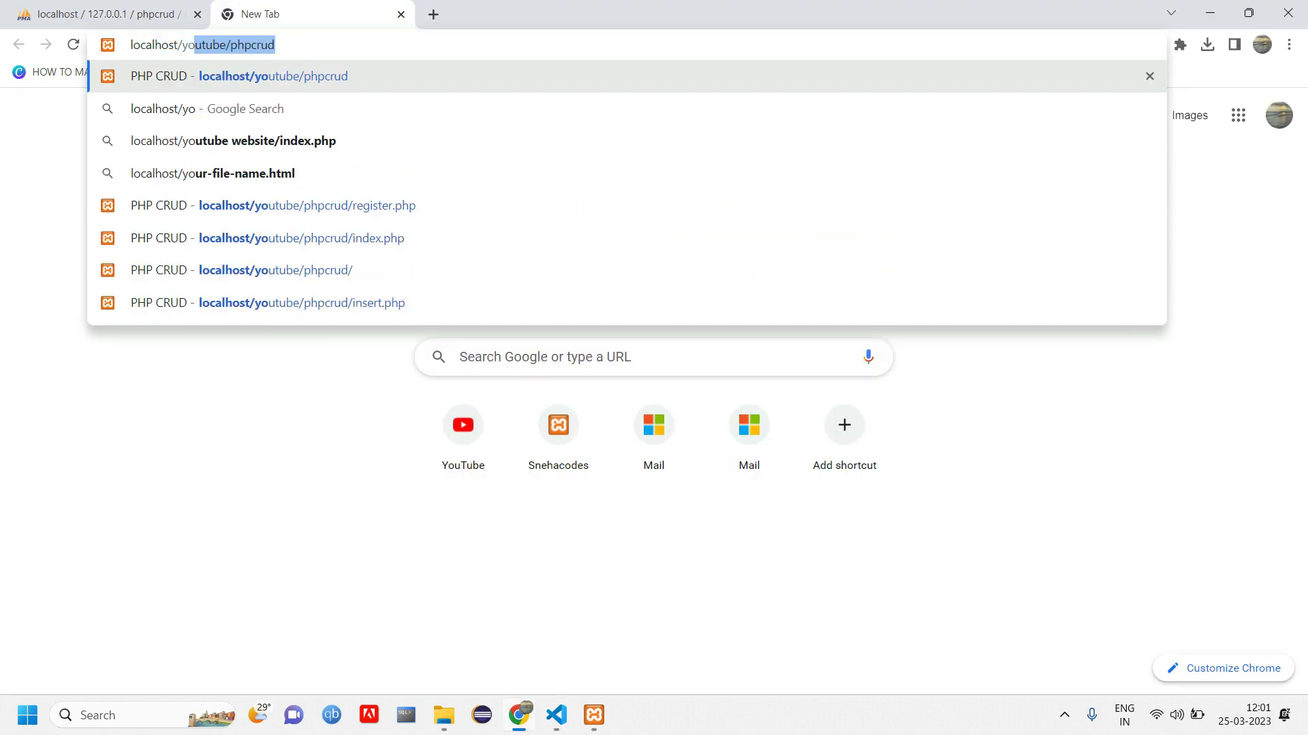
text(out)
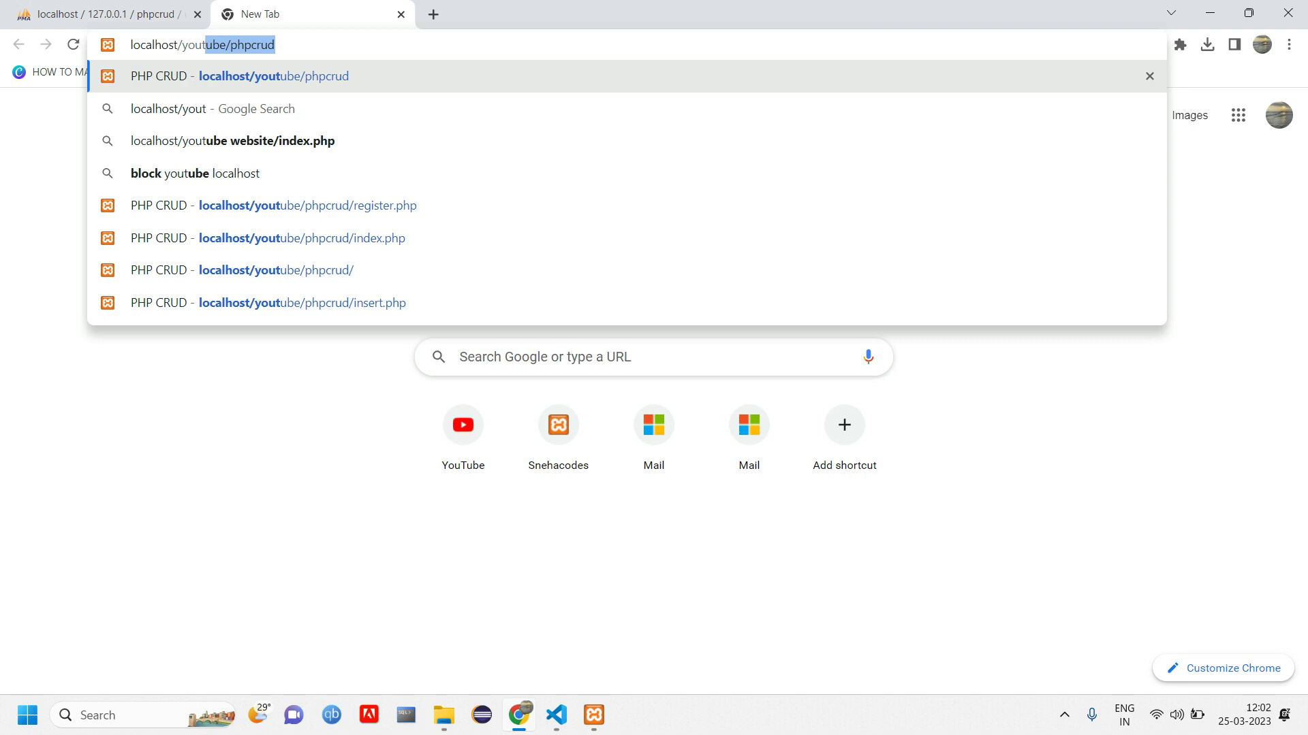
text(ube)
Step: Load localhost/youtube/phpcrud in Chrome and check the home page with its Insert data card
key(Return)
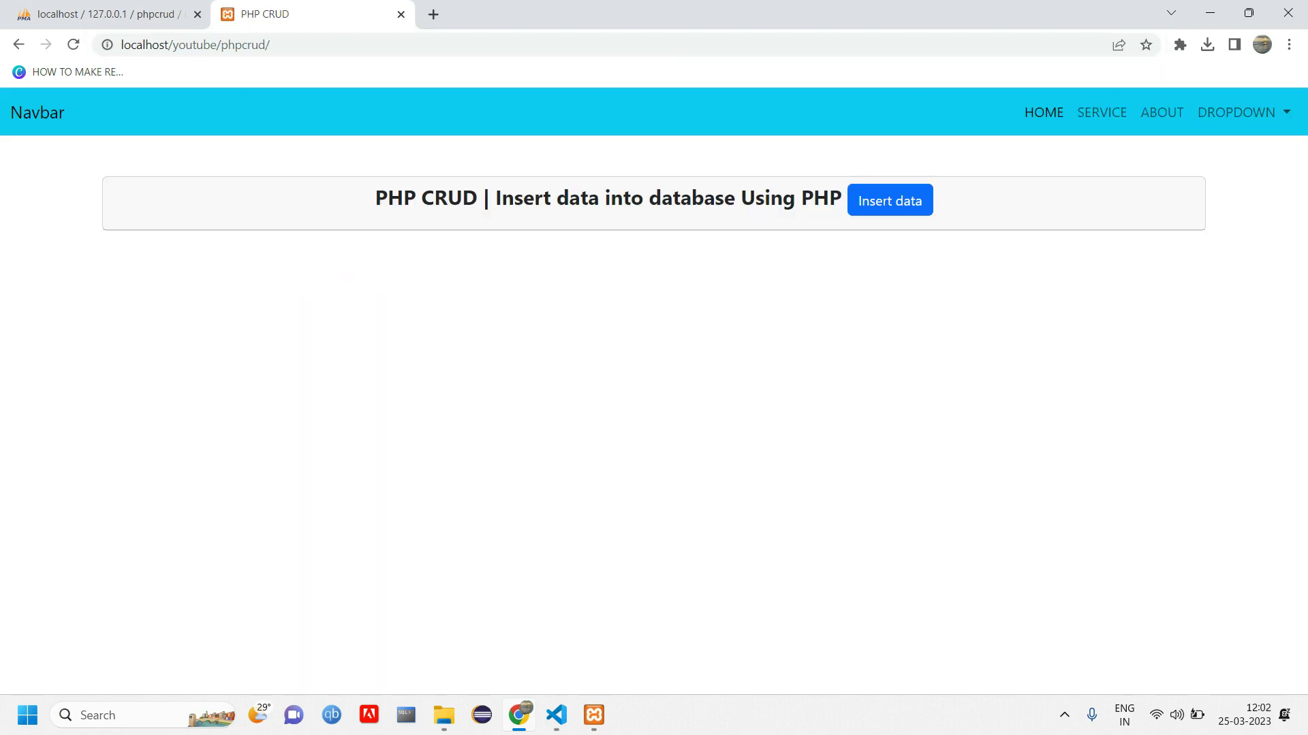
triple_click(608, 198)
click(608, 198)
key(alt+Tab)
Step: Add a PHP block above the card markup with an if(isset($_SESSION['status'])) condition
key(Return)
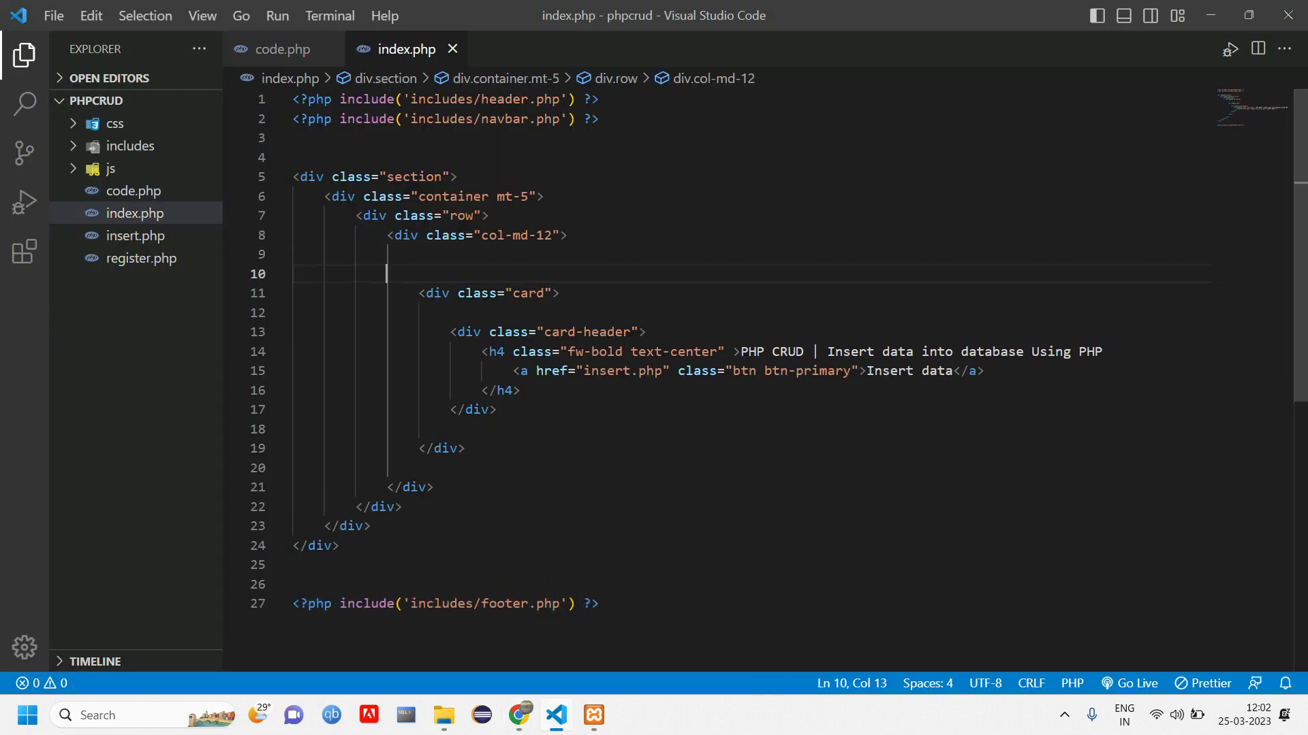
key(Up)
key(Return)
text(<?ph)
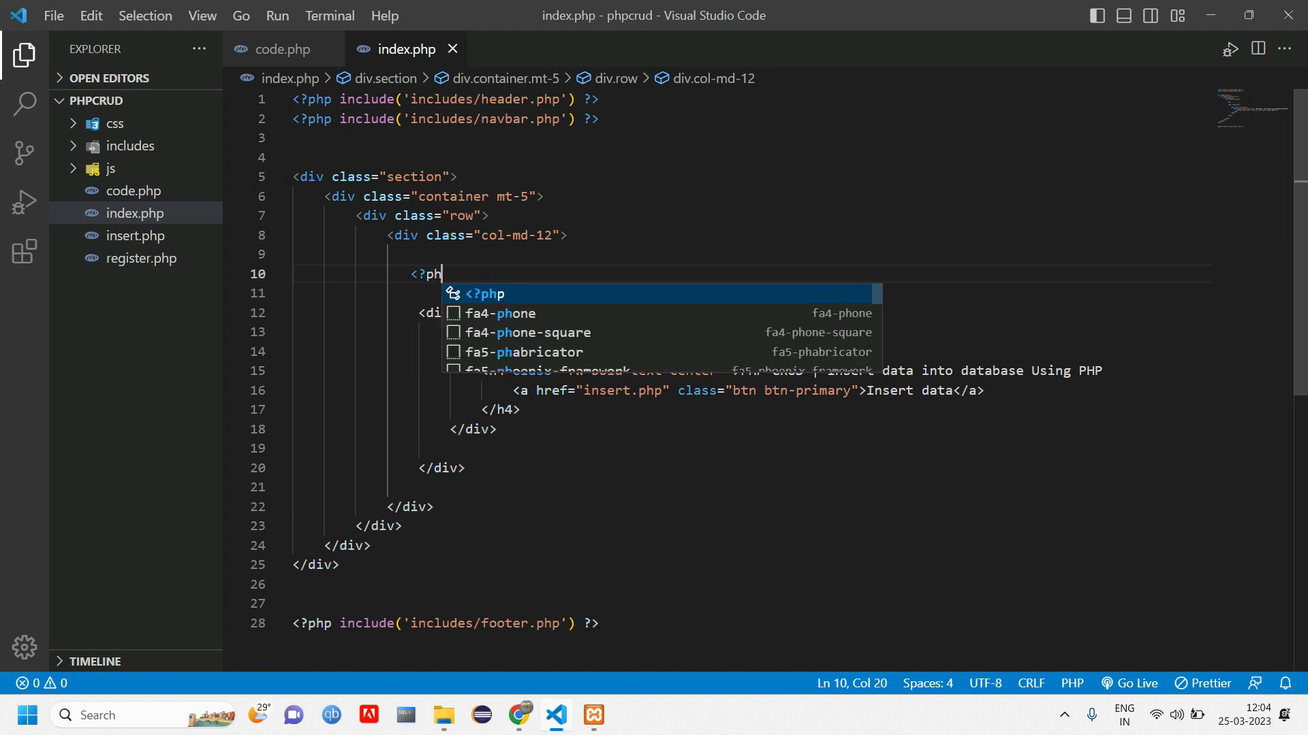
text(p)
key(Return)
key(Return)
key(Return)
text(?>)
key(Up)
key(Up)
text(if()
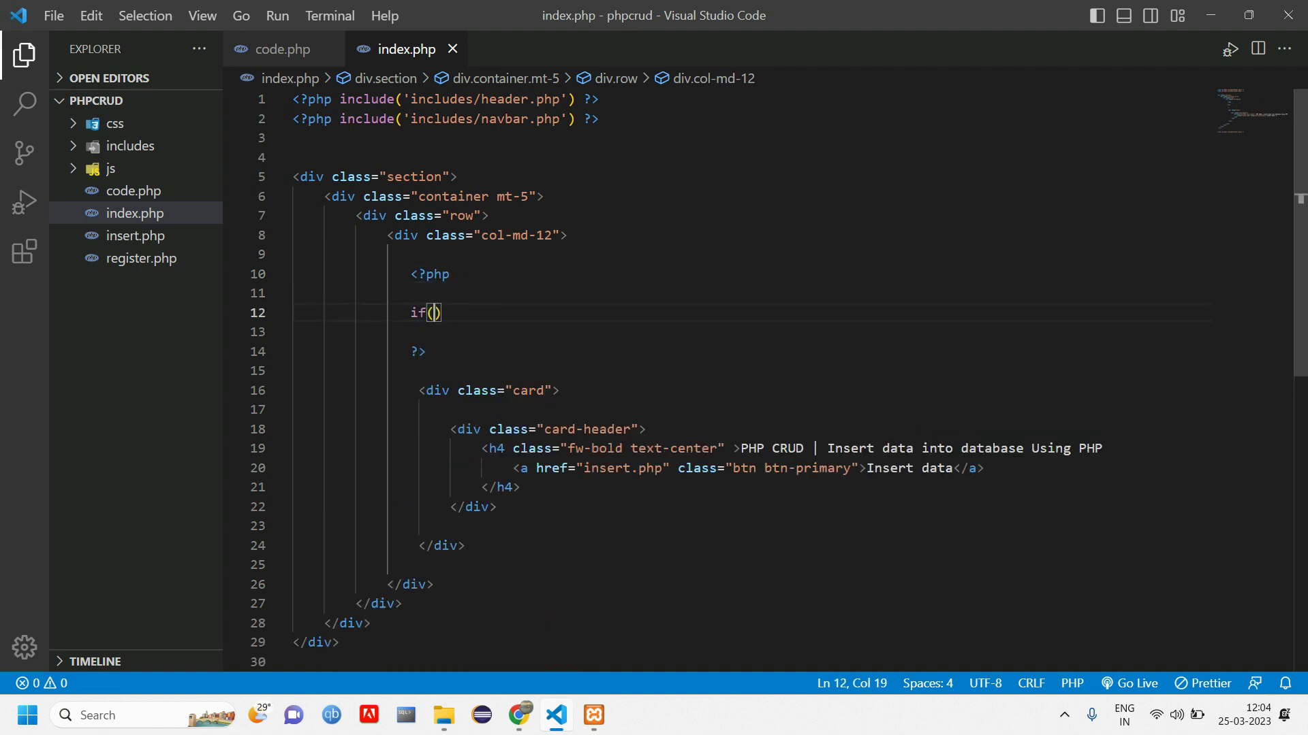
text(isset)
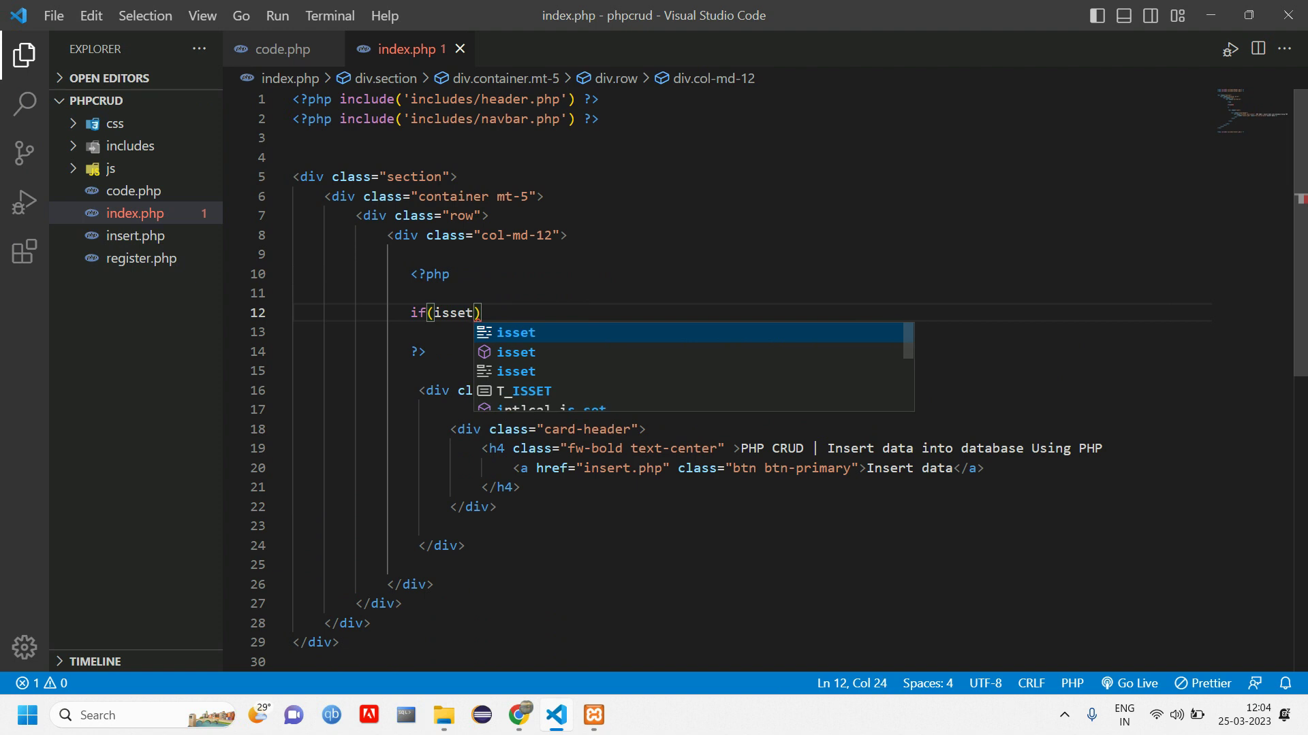
text(($_SE)
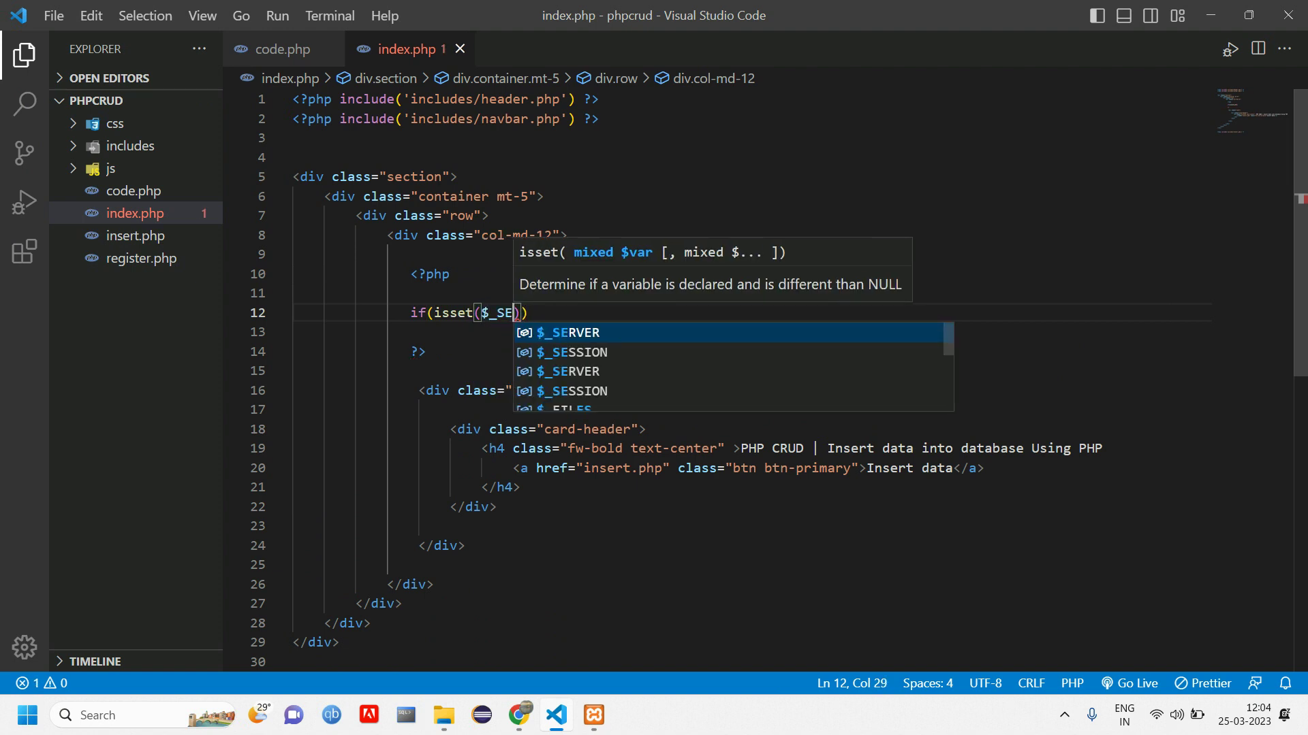
text(SS)
key(Return)
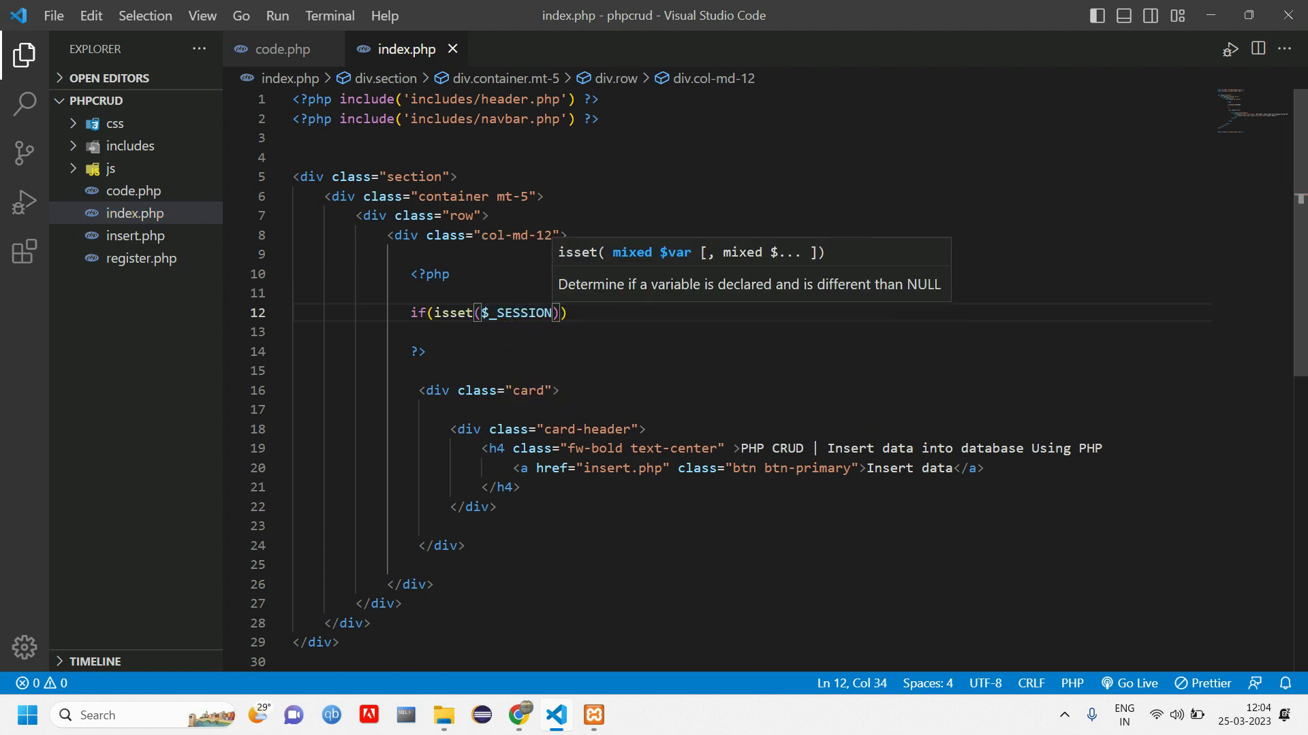
text(['status)
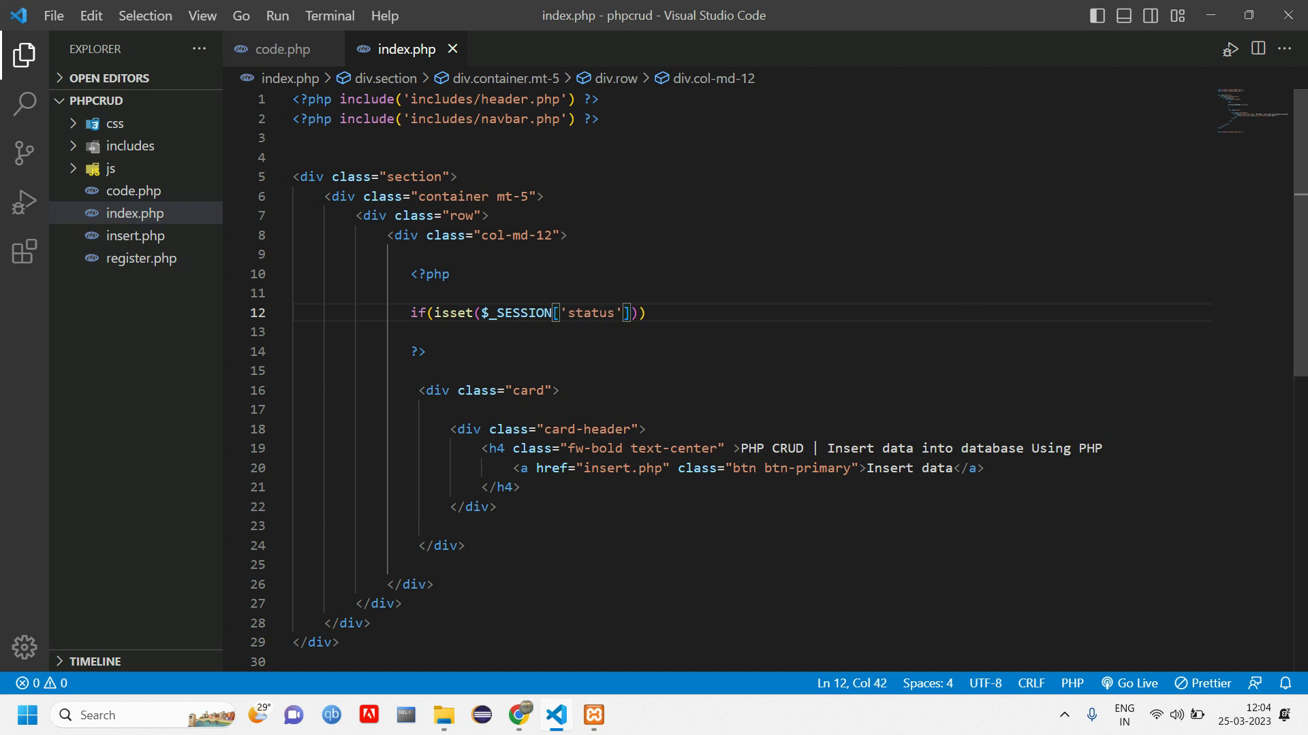
key(End)
key(Return)
text({)
key(Return)
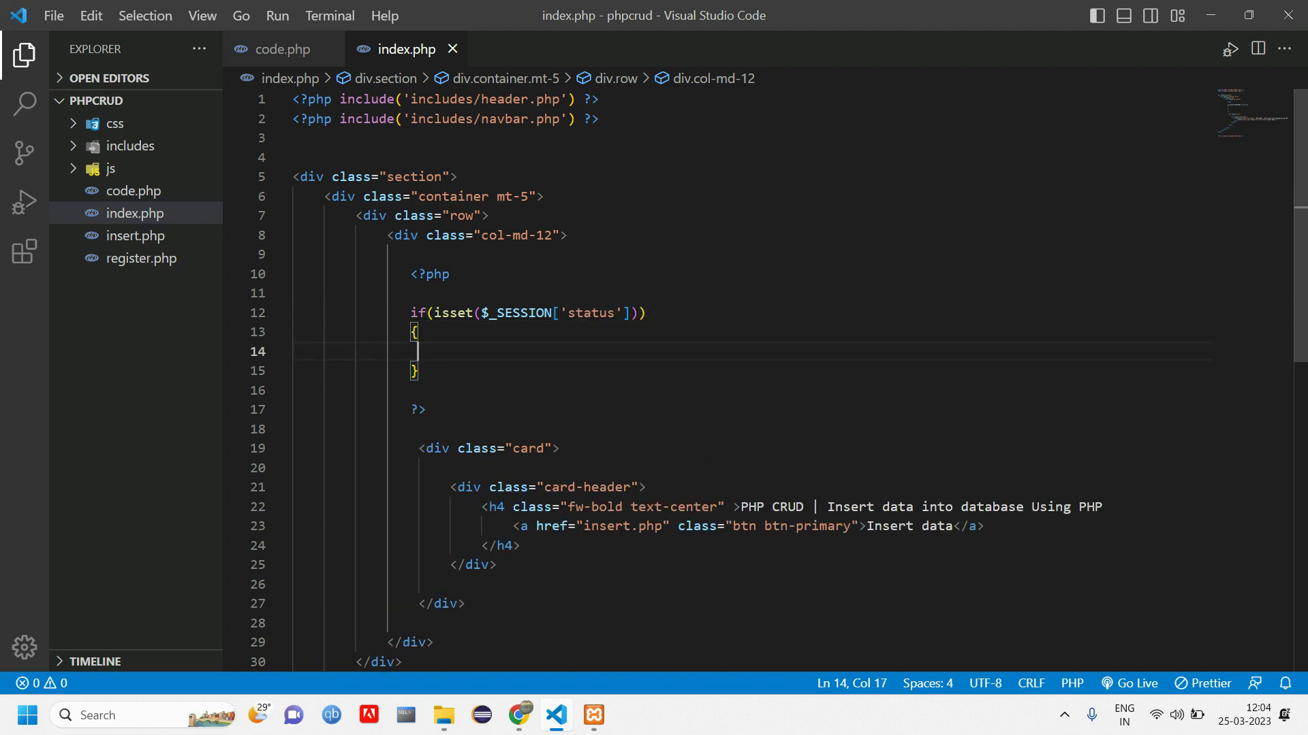
Step: Inside the if block, echo $_SESSION['status'] and then unset it
key(Tab)
text(ec)
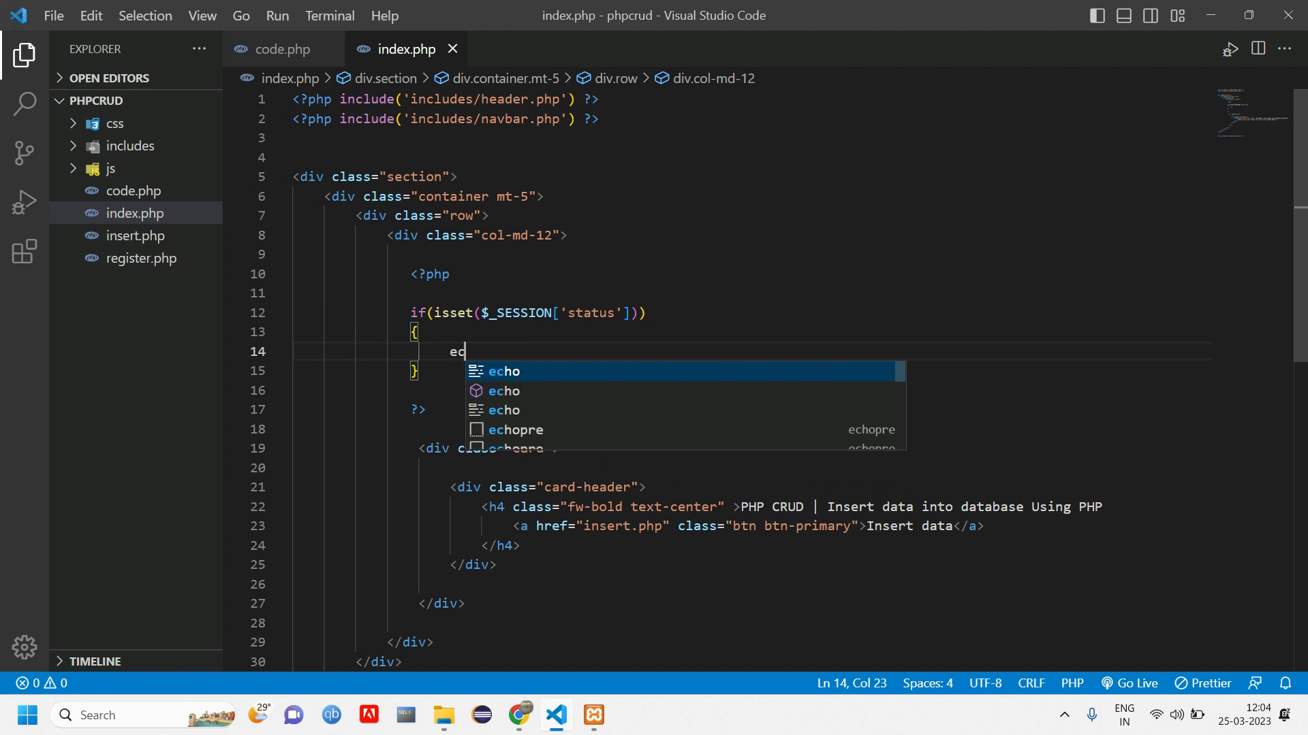
text(ho $)
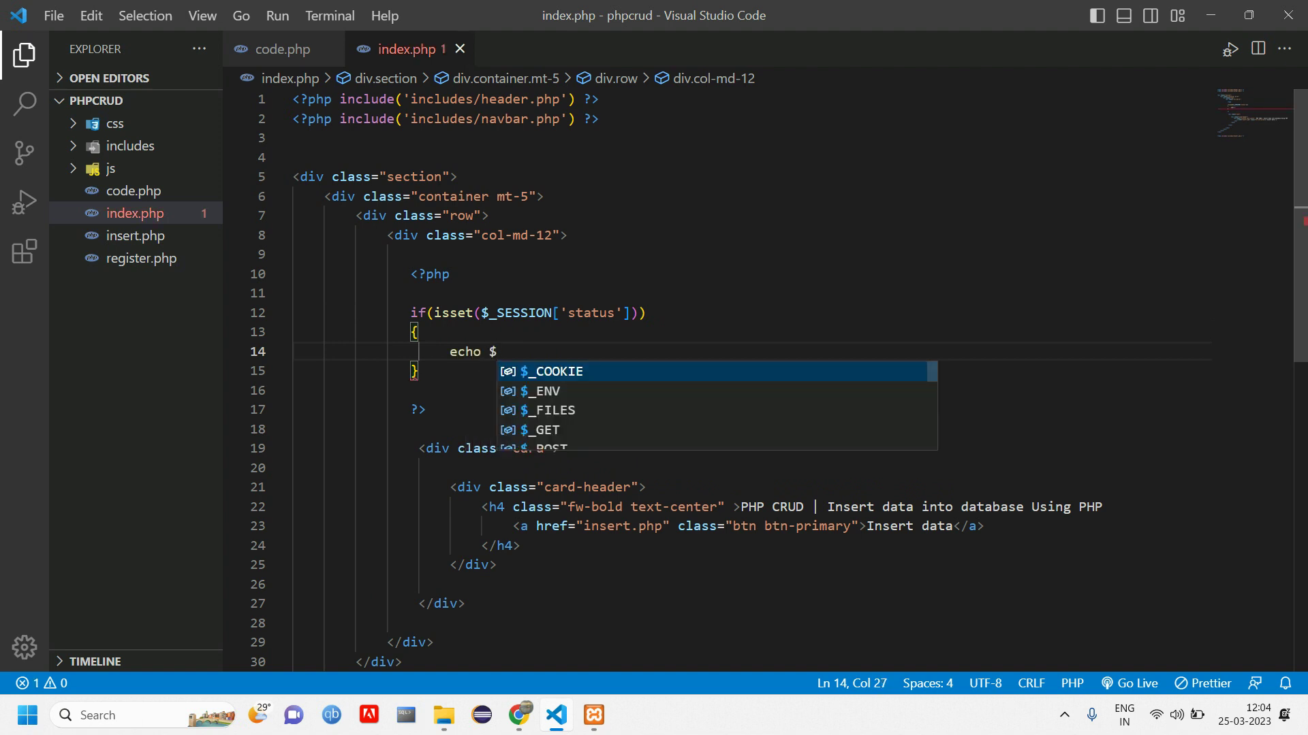
text(_S)
key(Down)
key(Return)
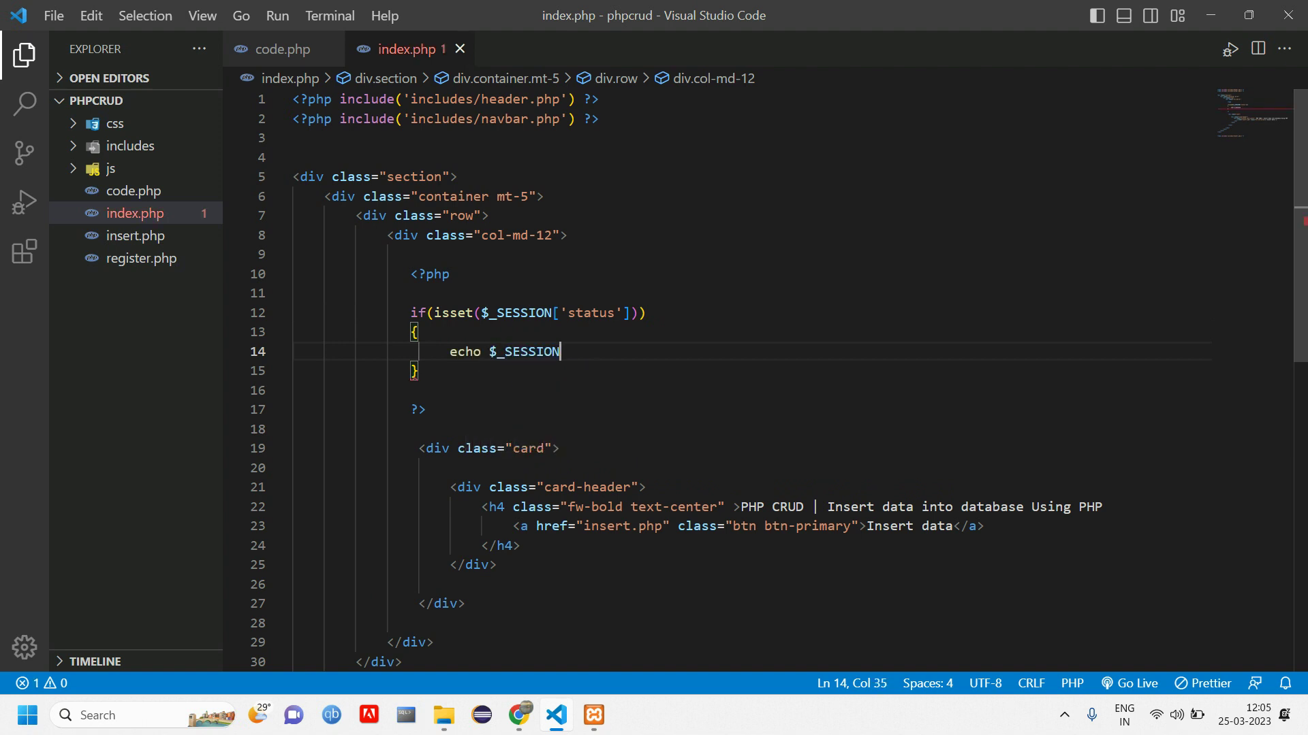
text(['status)
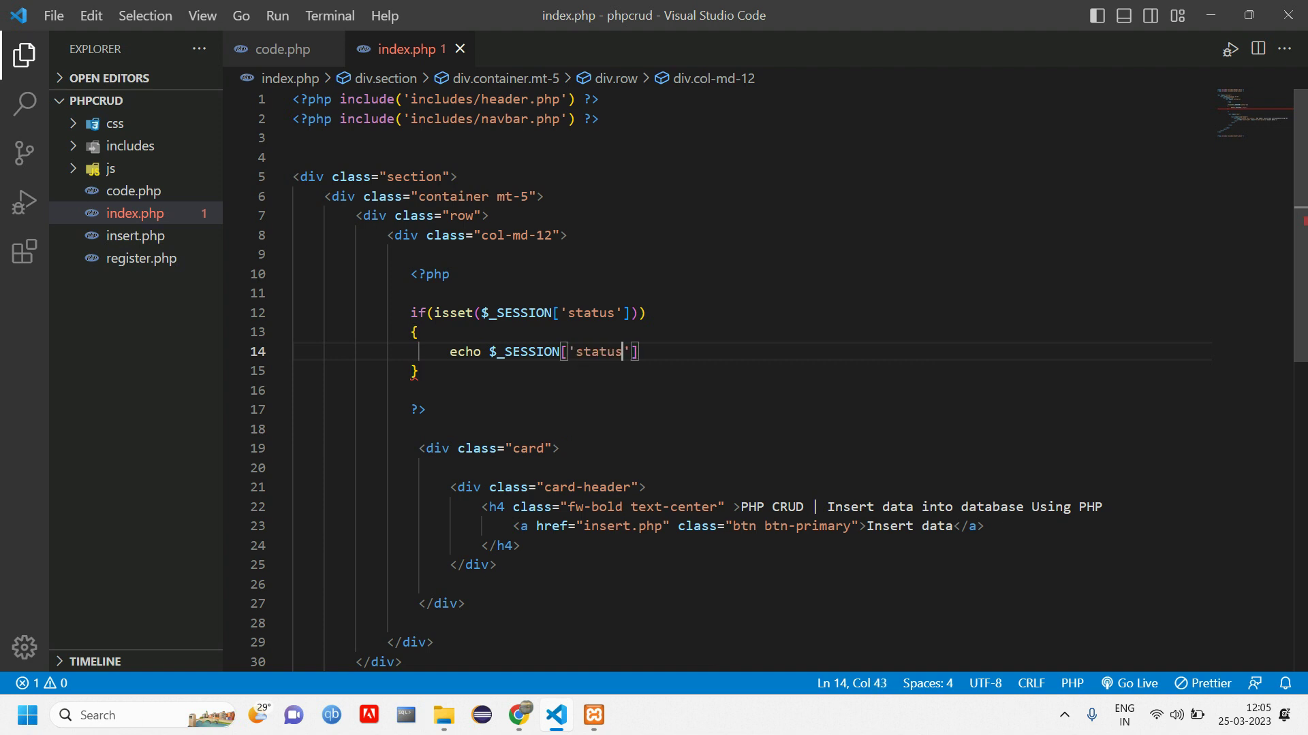
key(Right)
text(;)
key(Return)
text(u)
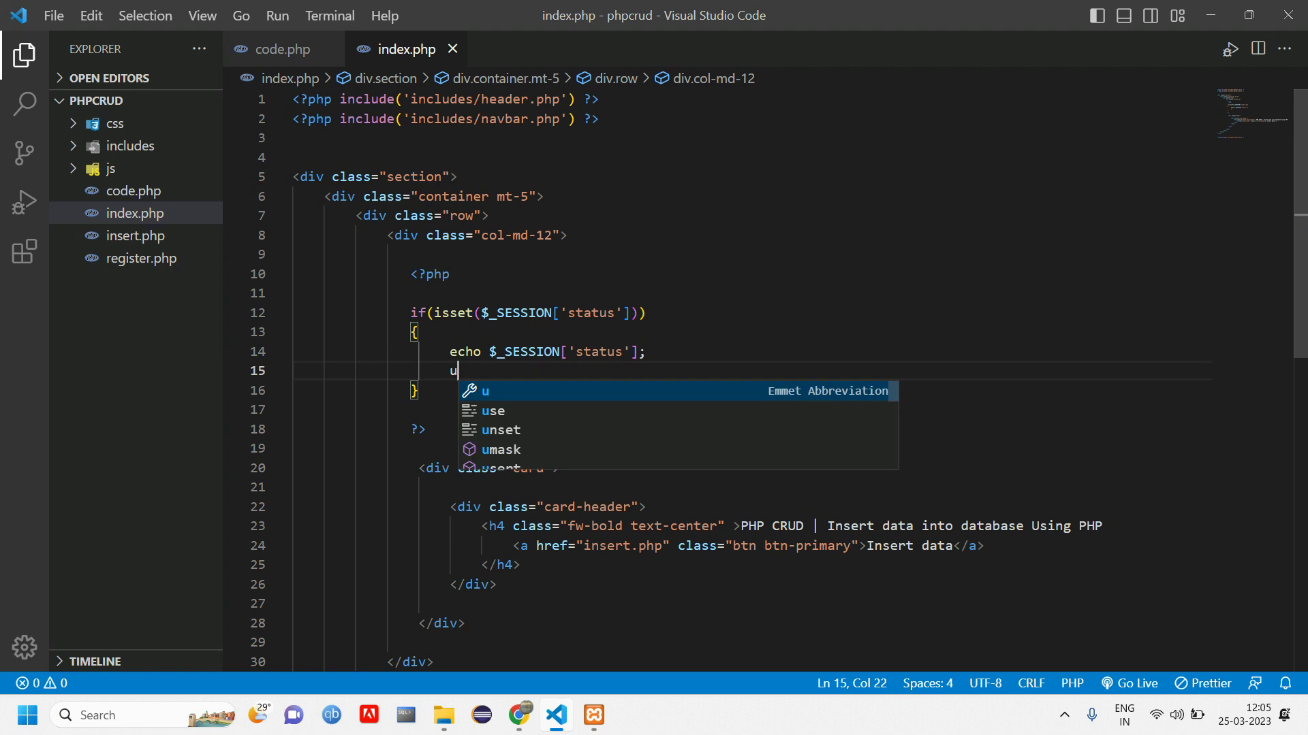
text(nset($)
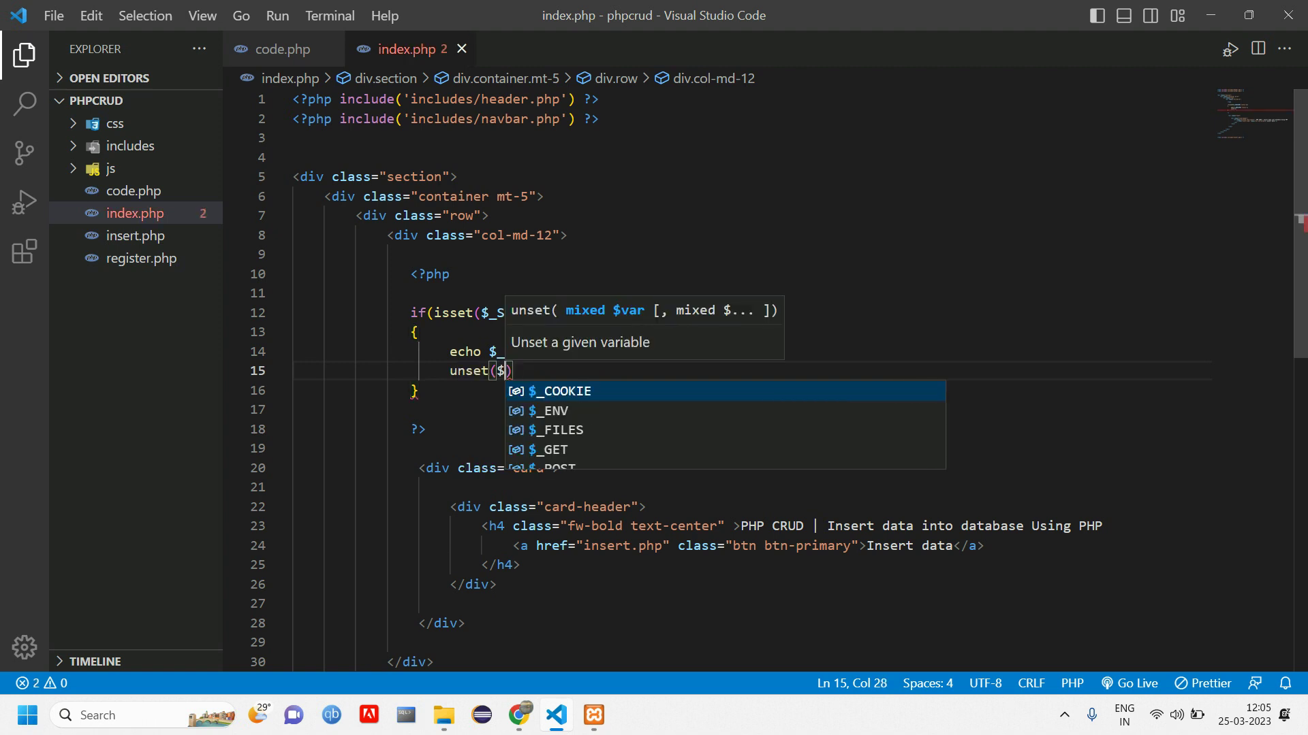
text(_SESSION)
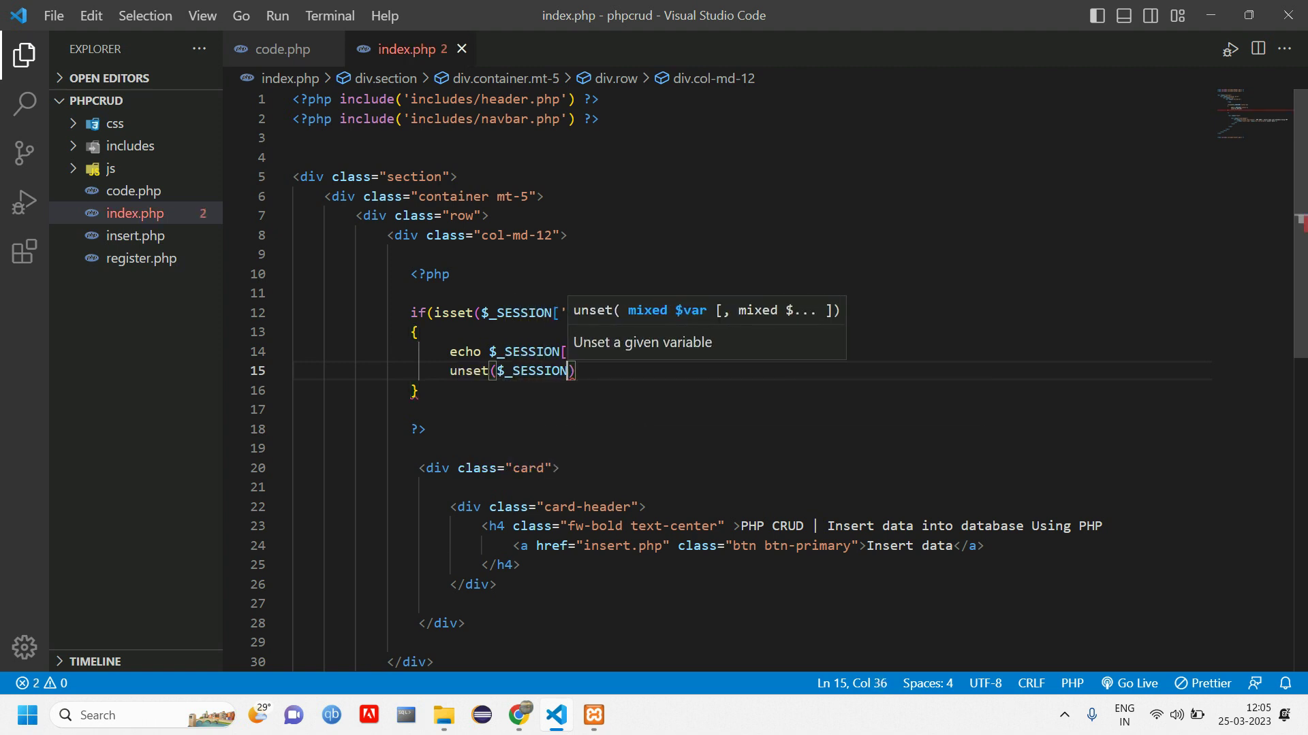
text(['status'])
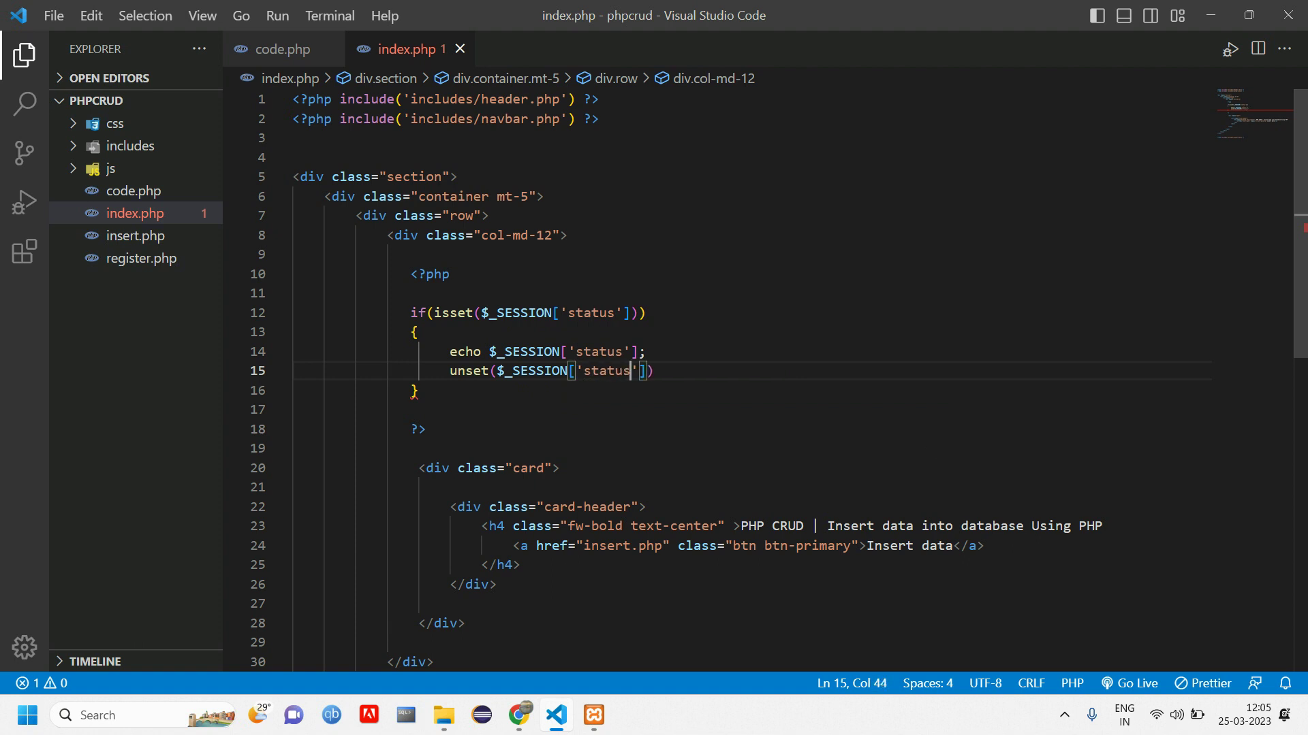
text();)
drag(307, 331, 293, 410)
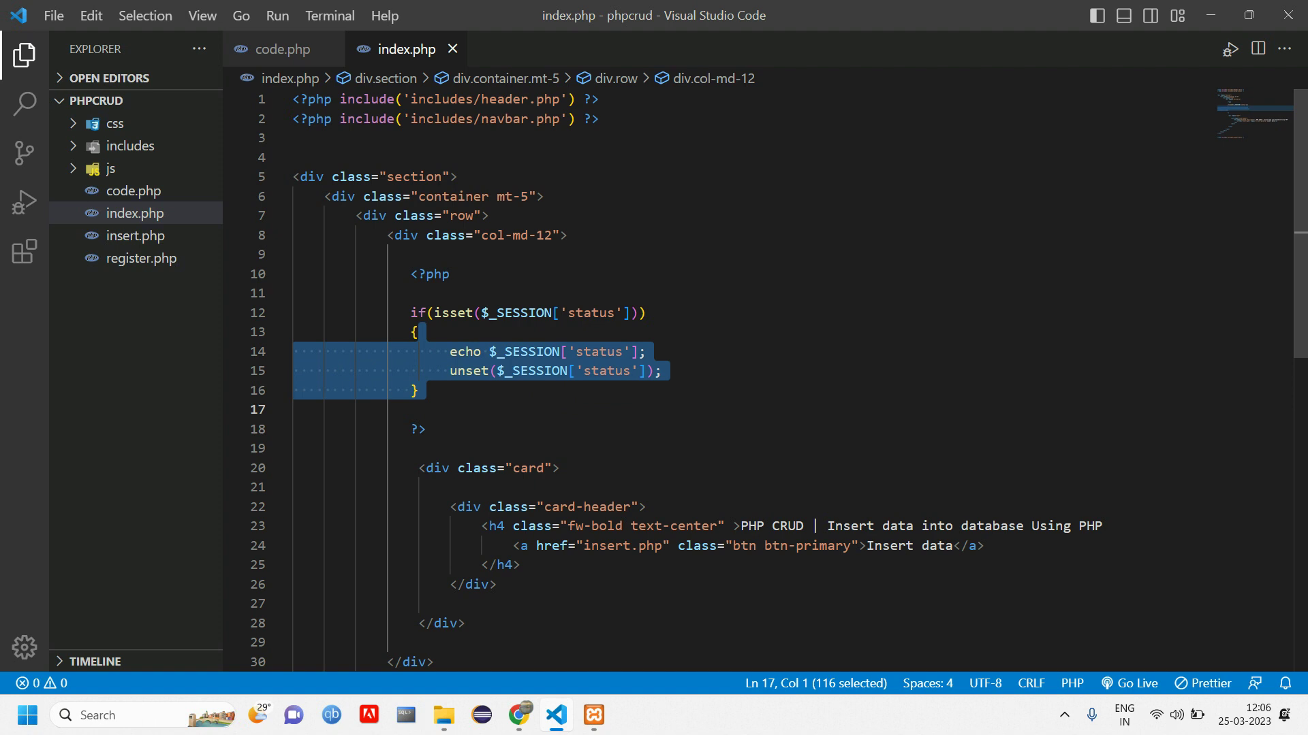
scroll(715, 367, down, 4)
scroll(715, 368, up, 2)
scroll(716, 368, up, 2)
drag(481, 312, 586, 313)
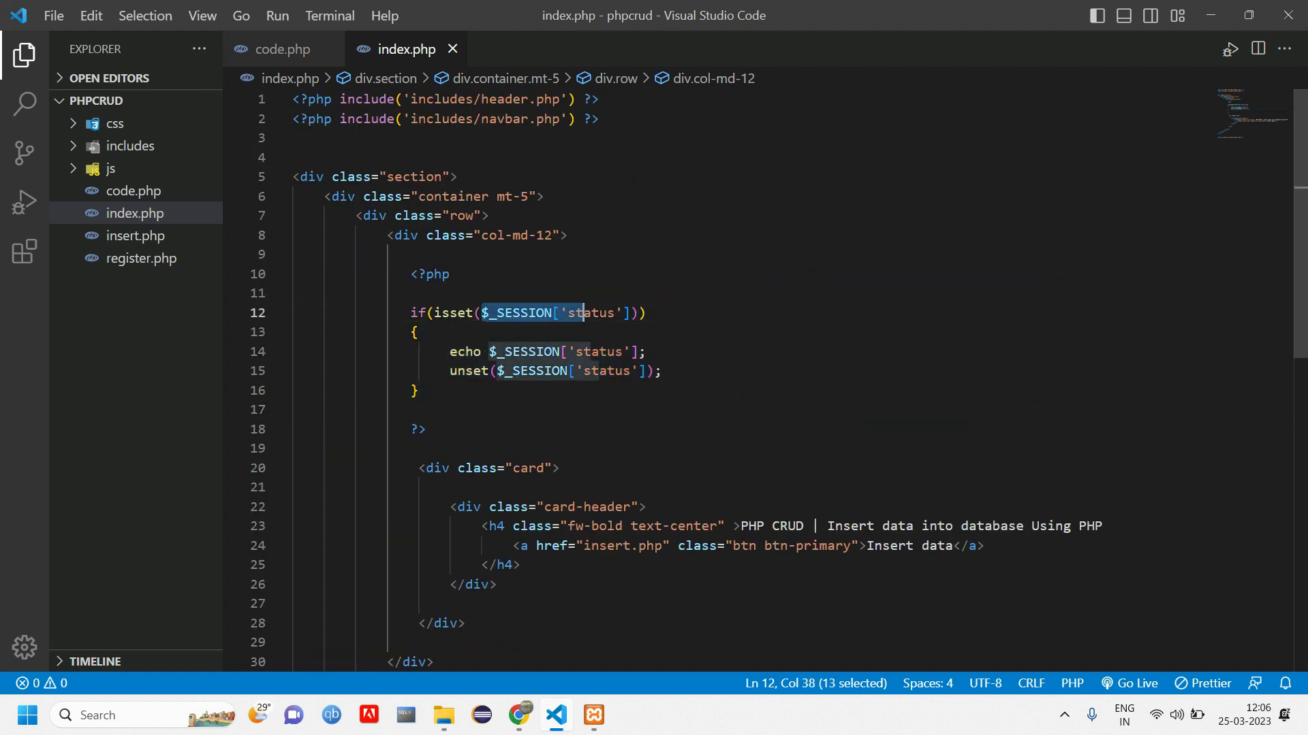
Step: Move the header include onto its own line below the opening PHP tag
drag(577, 99, 339, 99)
click(340, 99)
key(Return)
key(Return)
Step: Call session_start() right after <?php at the top of index.php
key(Up)
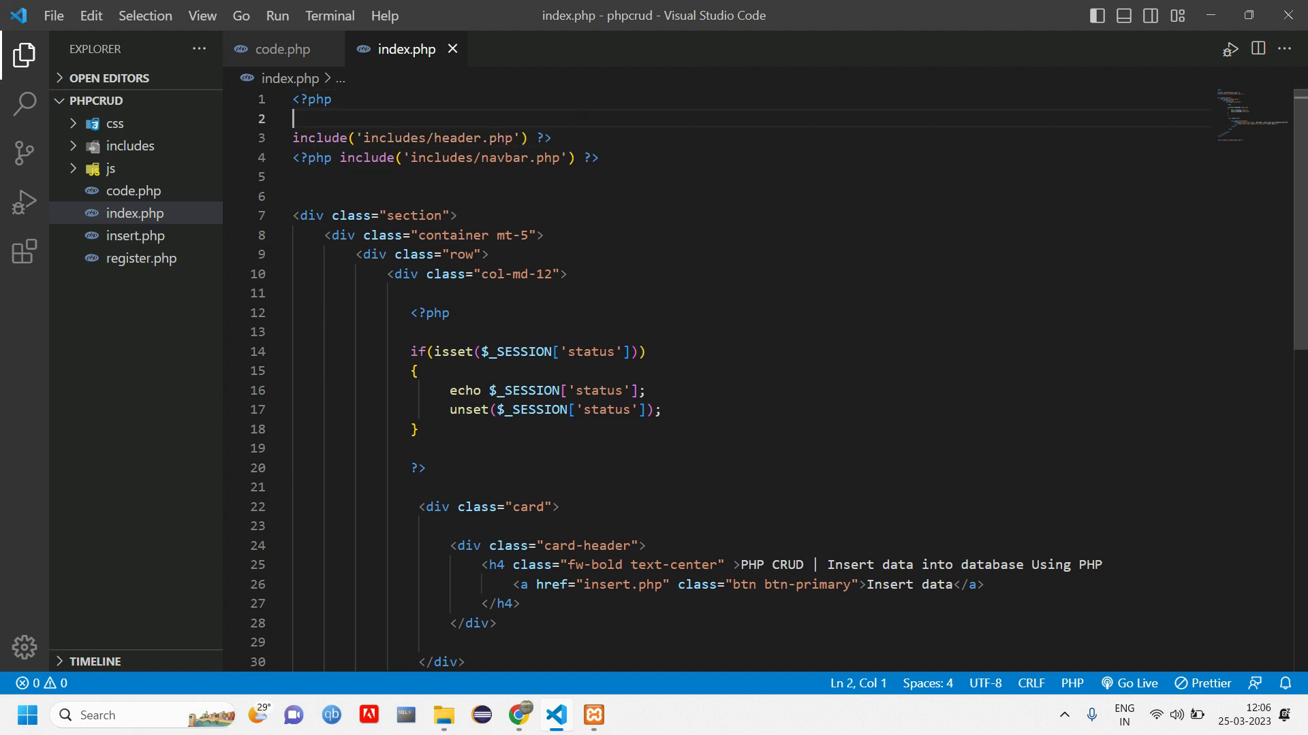
text(sess)
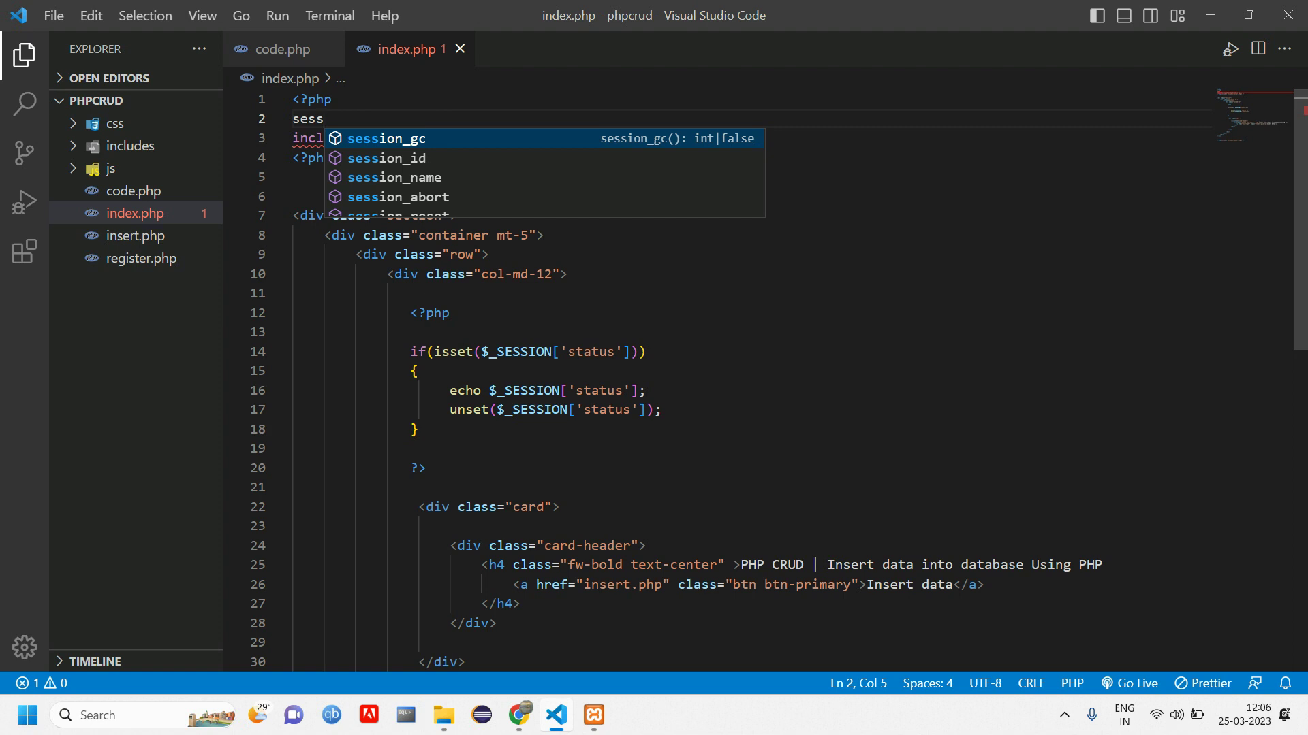
text(ion_st)
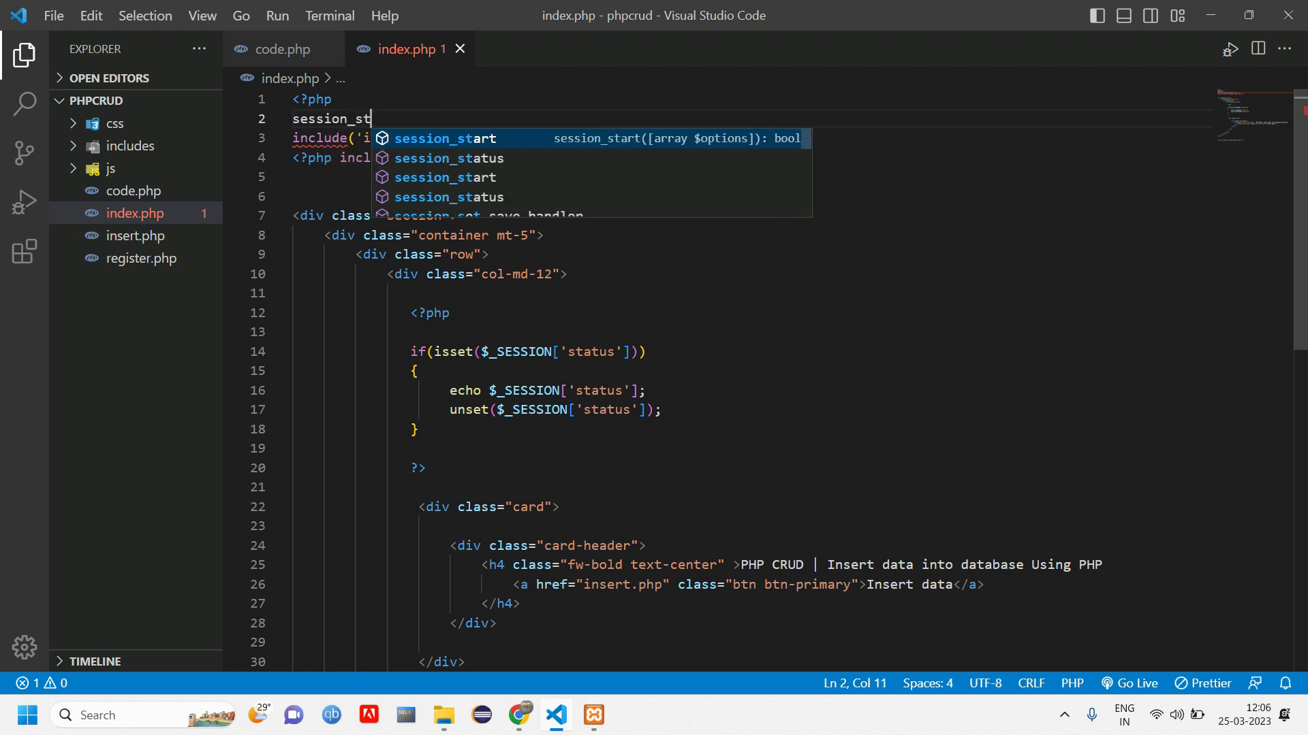
text(art()
key(Right)
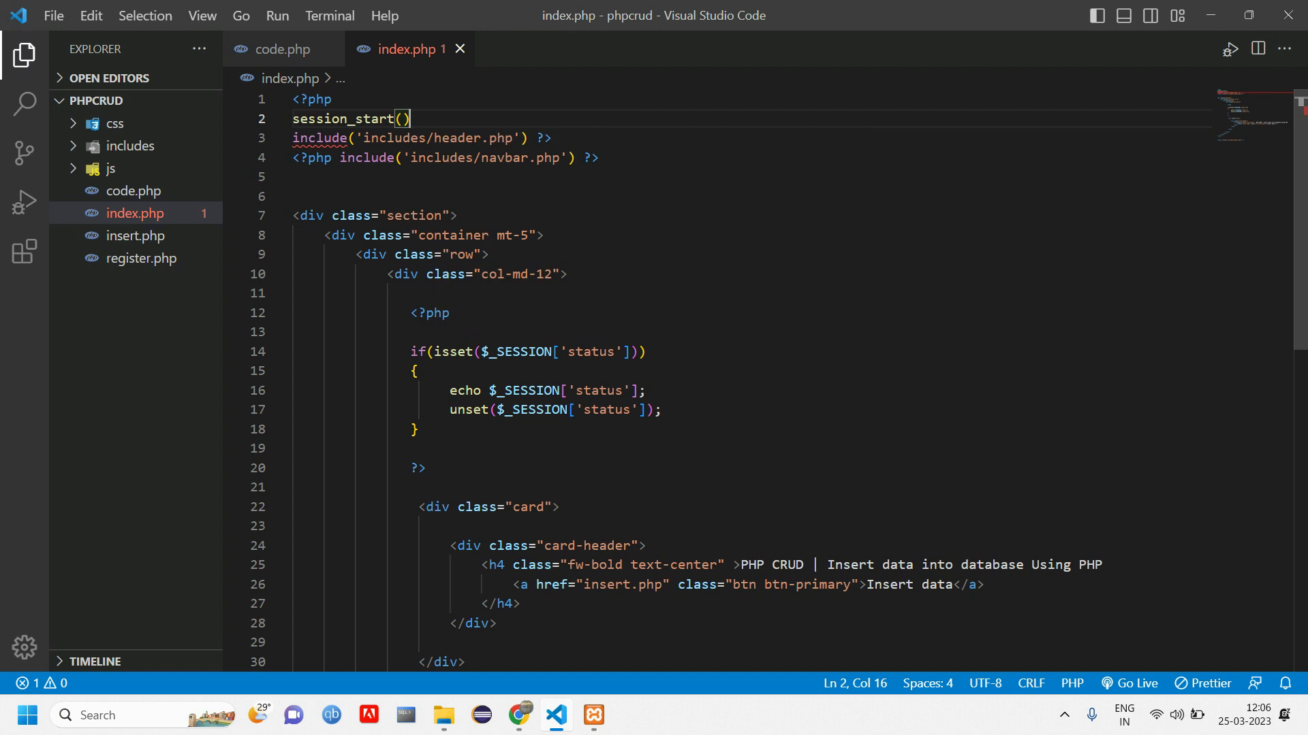
key(alt+Tab)
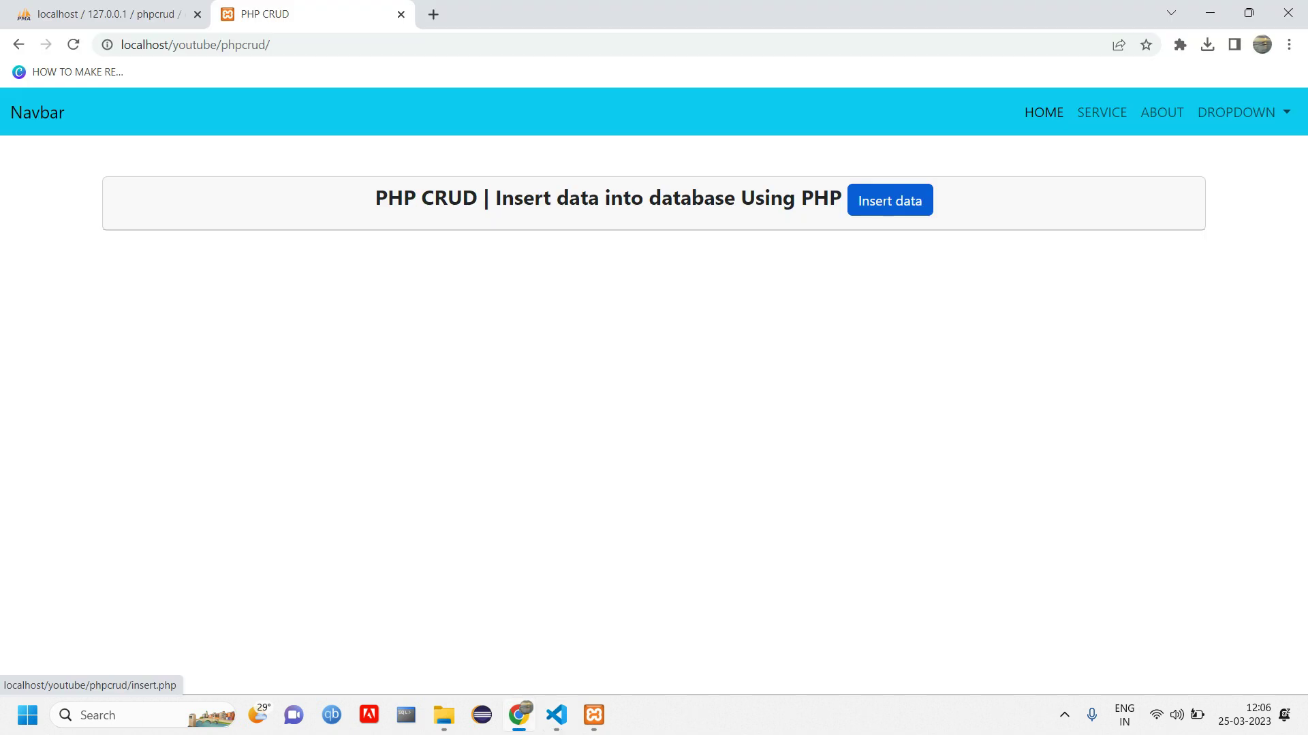
click(890, 201)
click(337, 279)
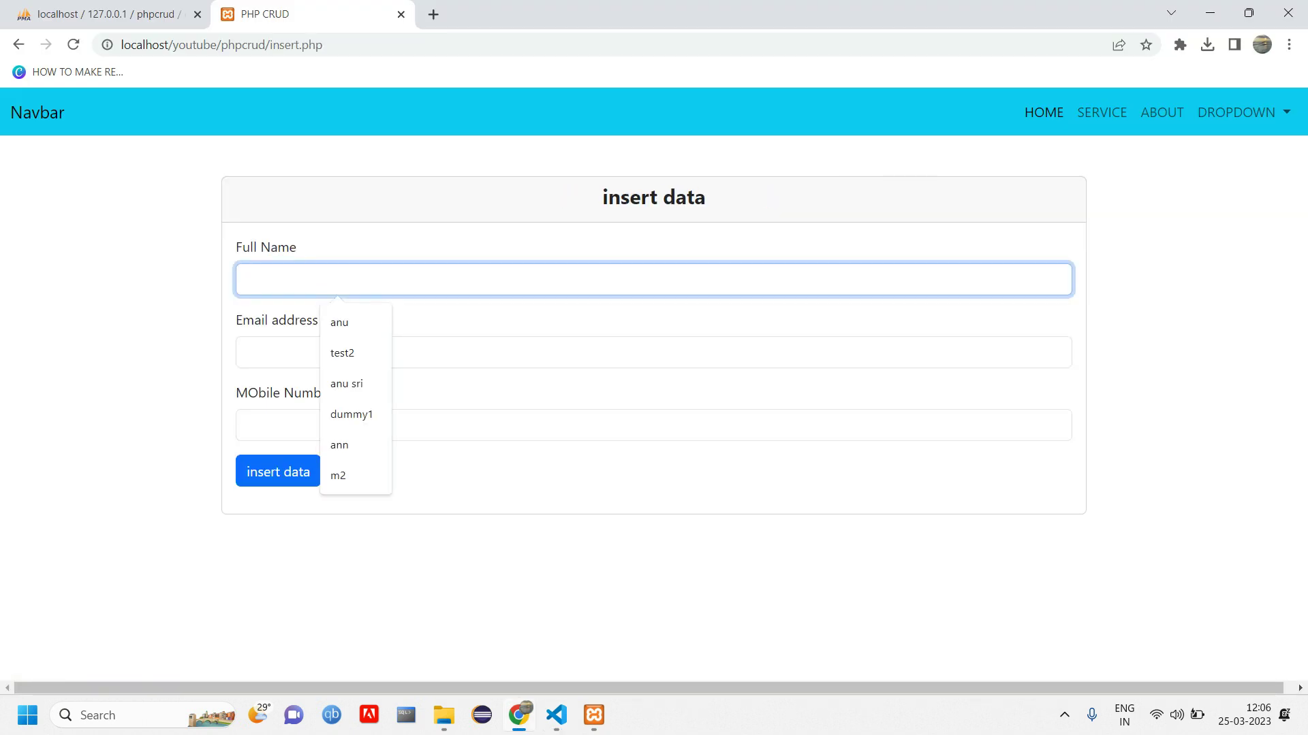
text(sri)
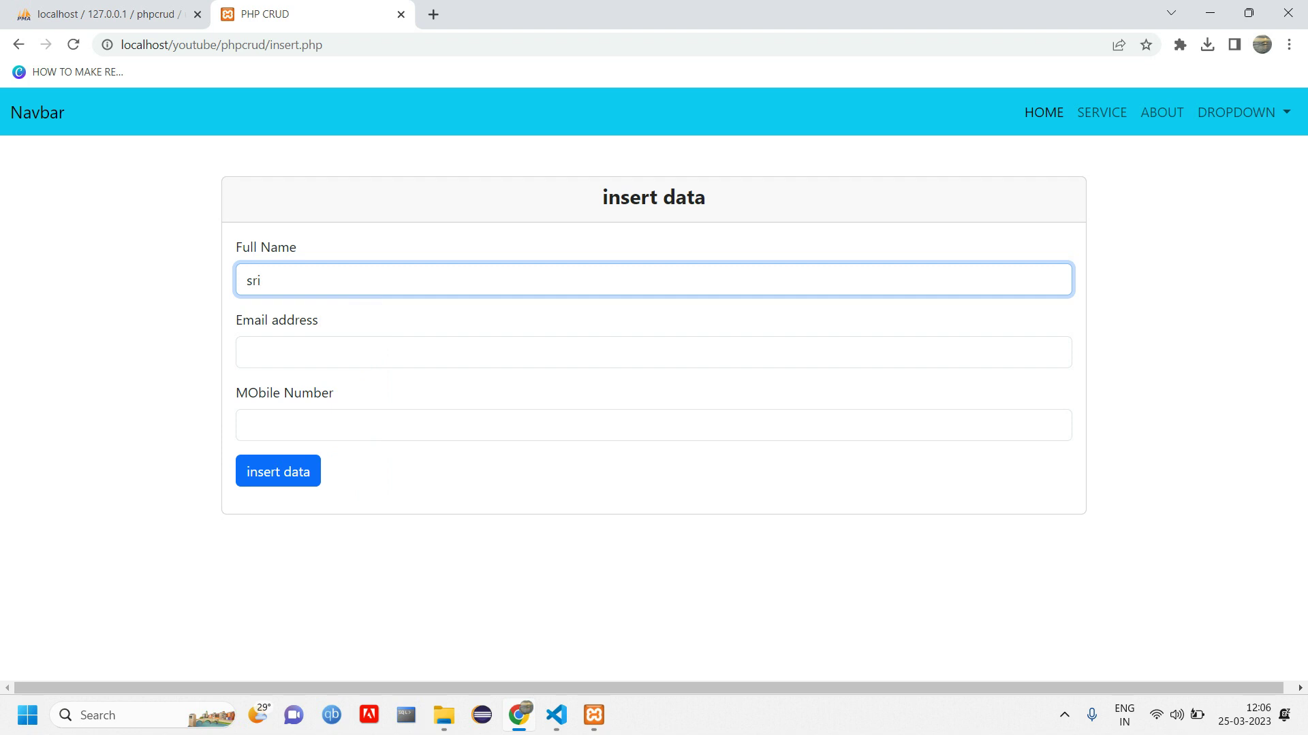
key(Tab)
key(Tab)
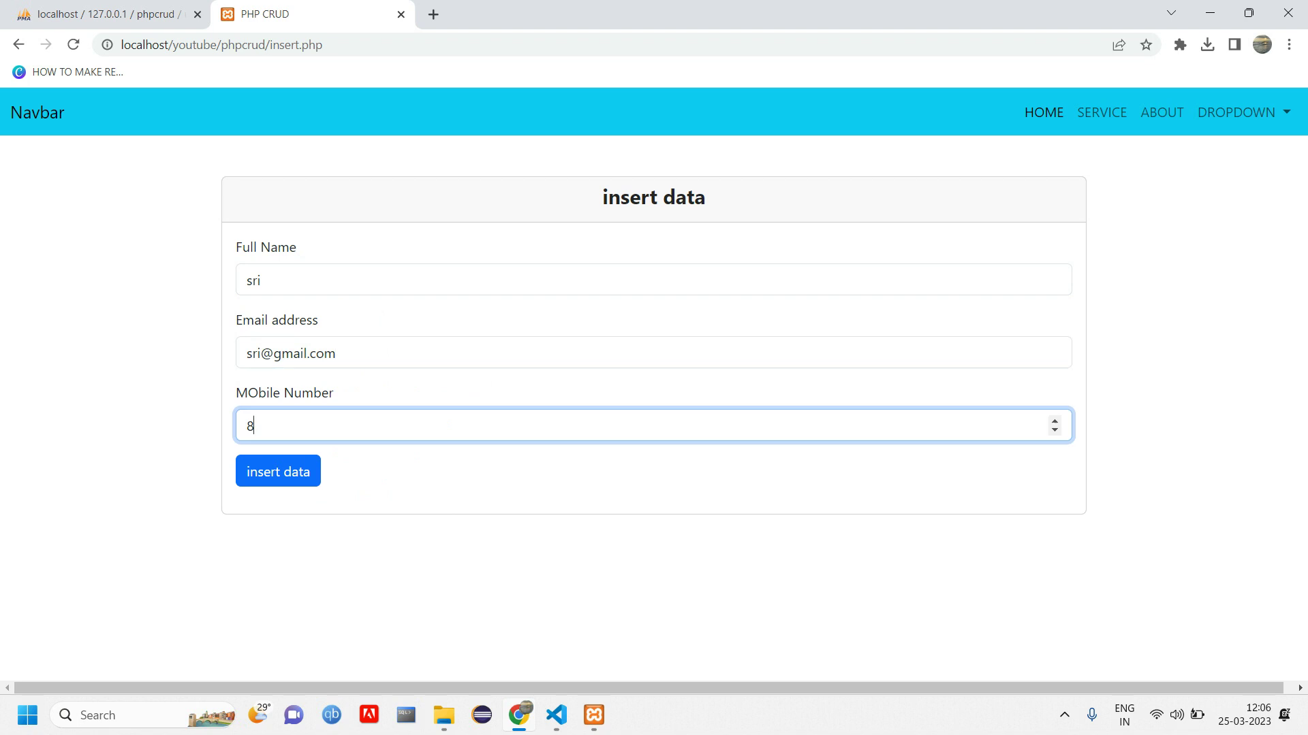
key(ctrl+a)
key(Return)
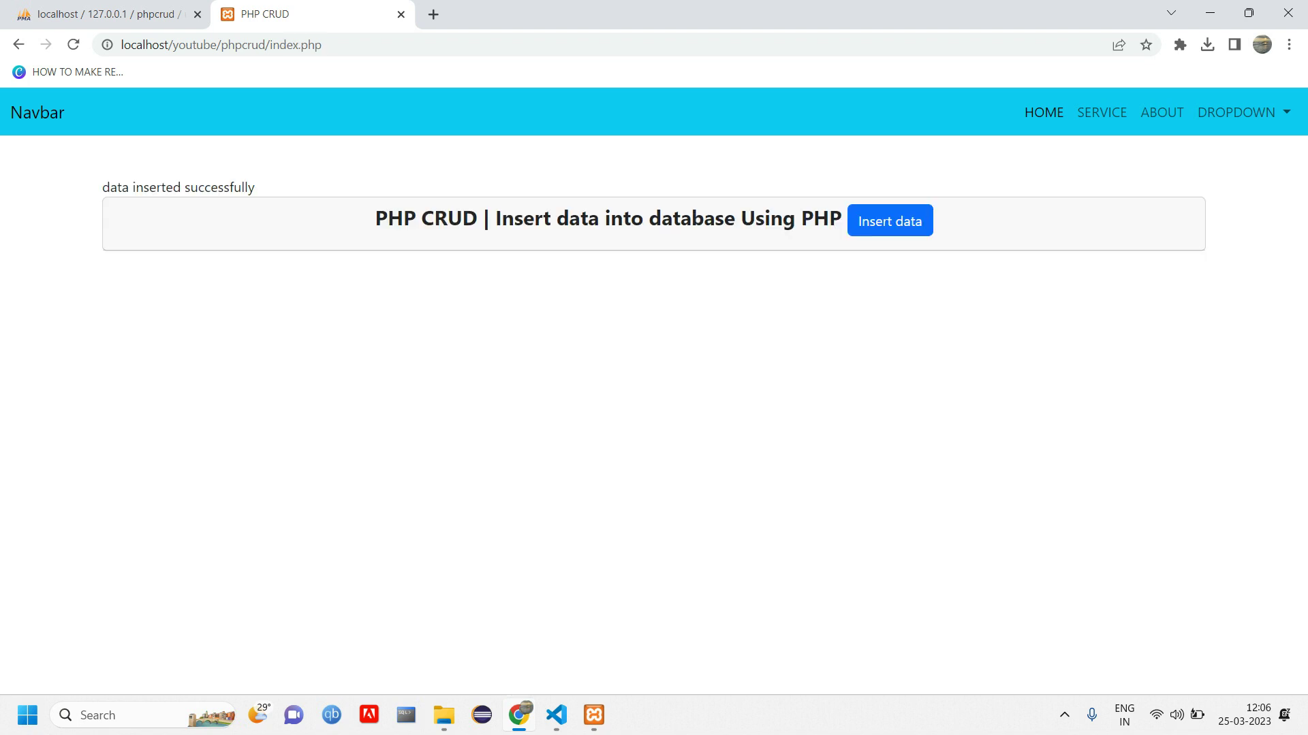
Step: Reload the home page with F5 and confirm 'data inserted successfully' no longer appears
drag(102, 187, 255, 188)
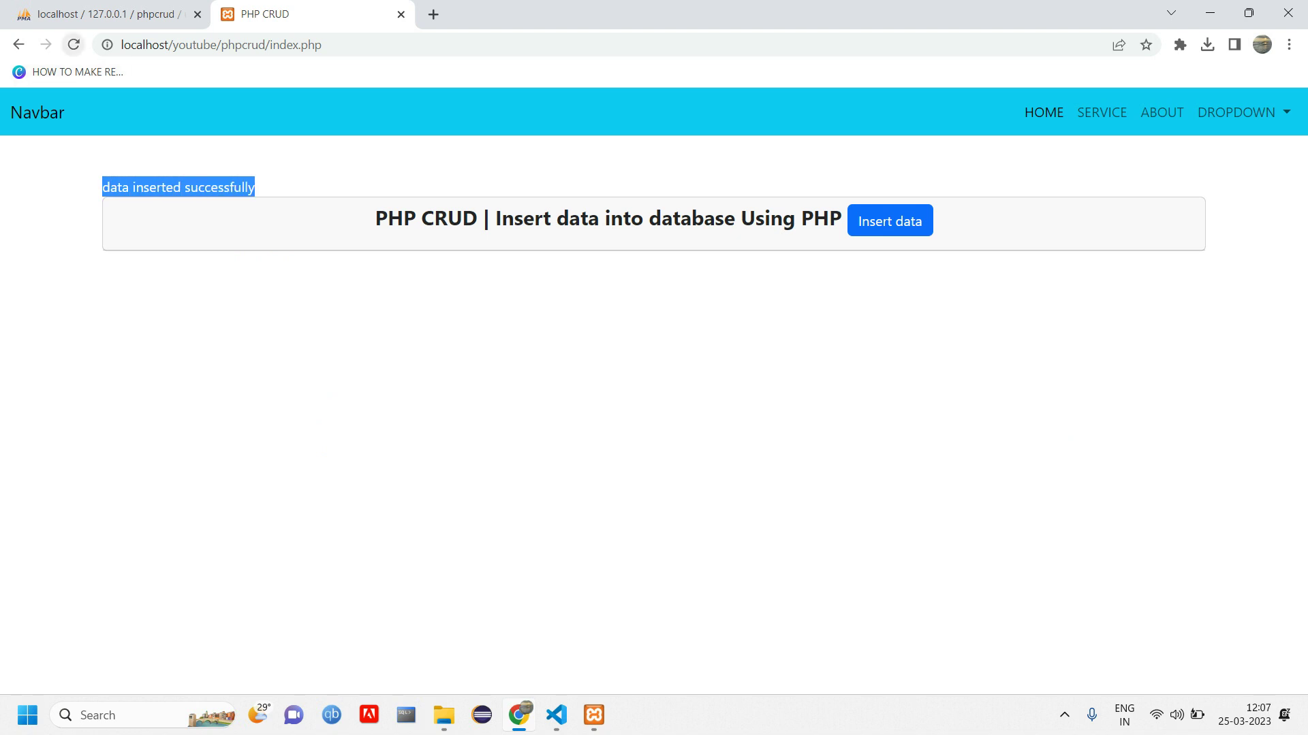
click(255, 186)
drag(103, 188, 255, 187)
key(F5)
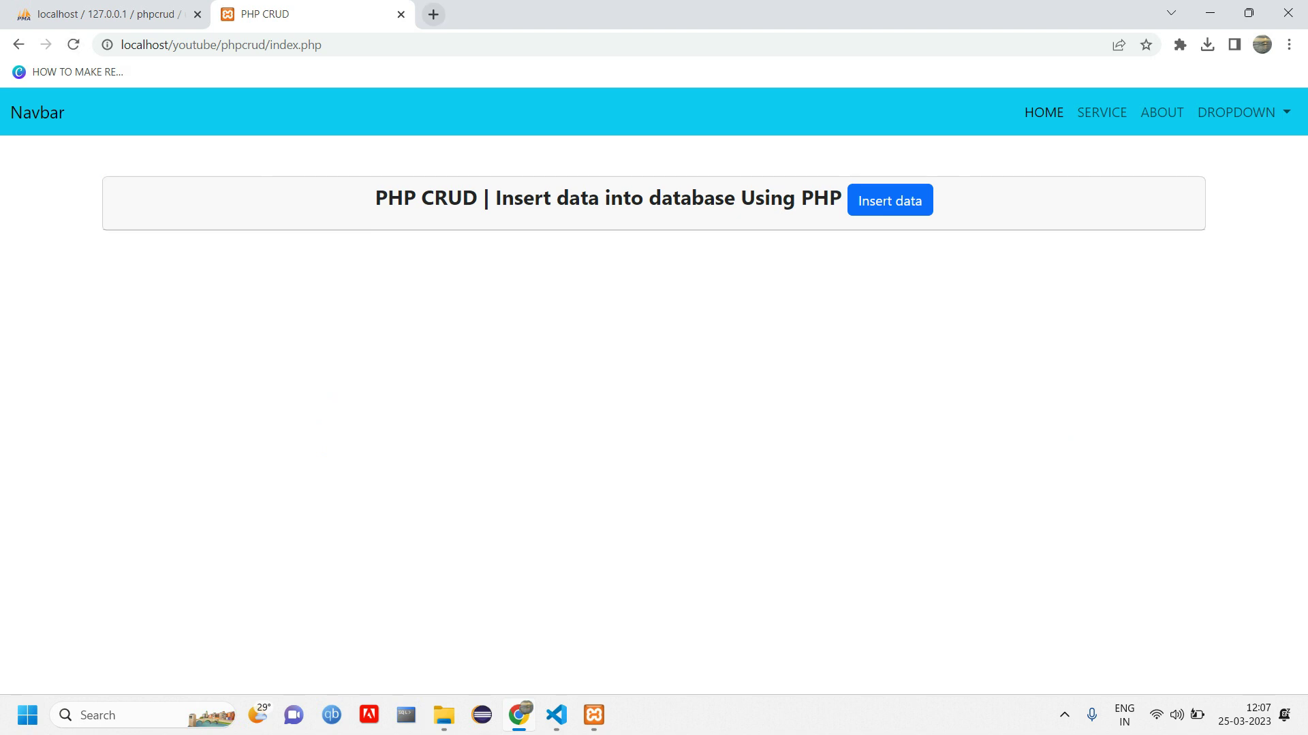
Step: In a new Chrome tab, search 'bootstrap' and open the getbootstrap.com documentation
click(433, 14)
text(b)
key(BackSpace)
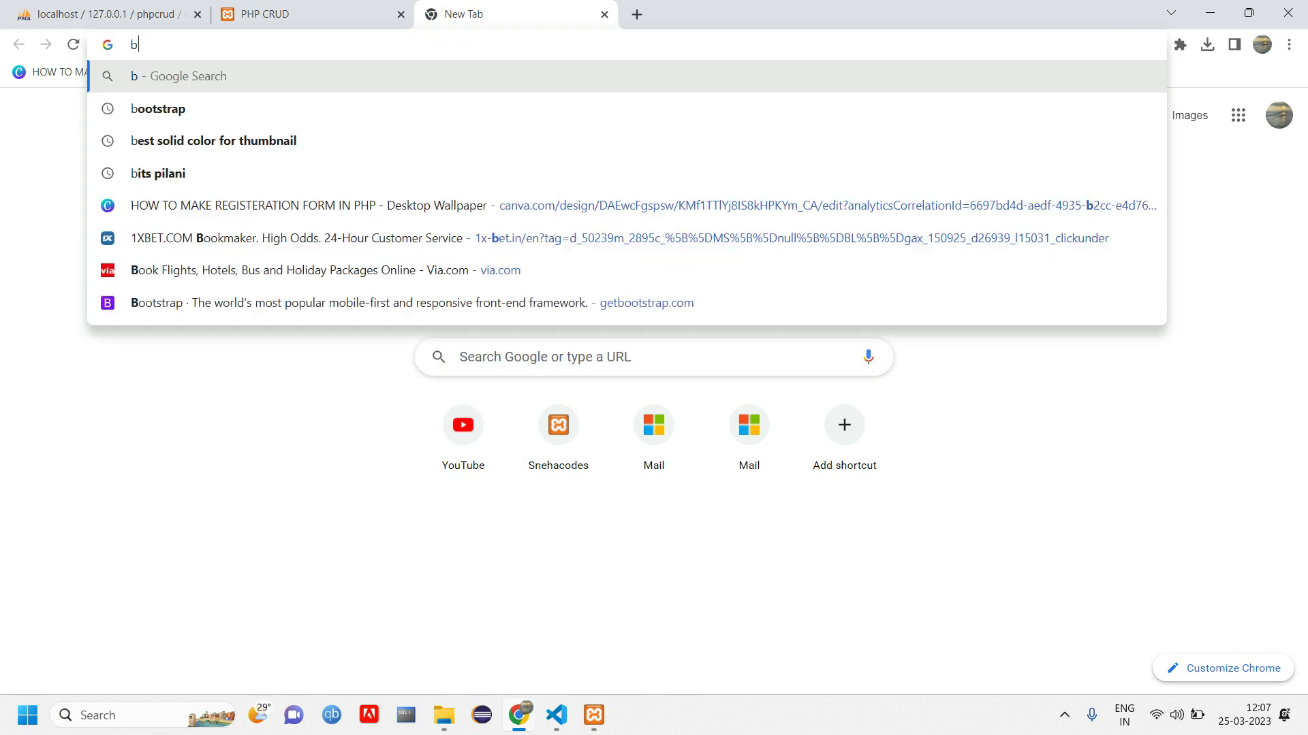
key(BackSpace)
text(boot)
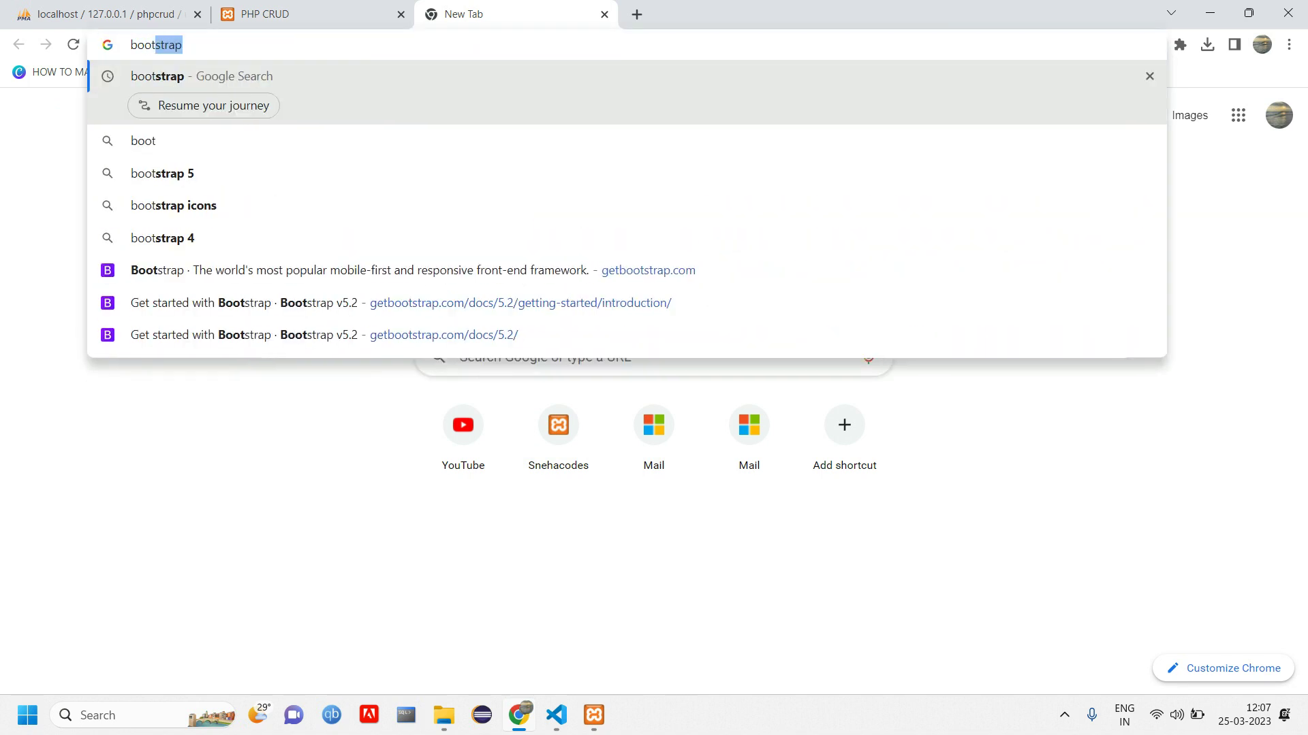
key(Return)
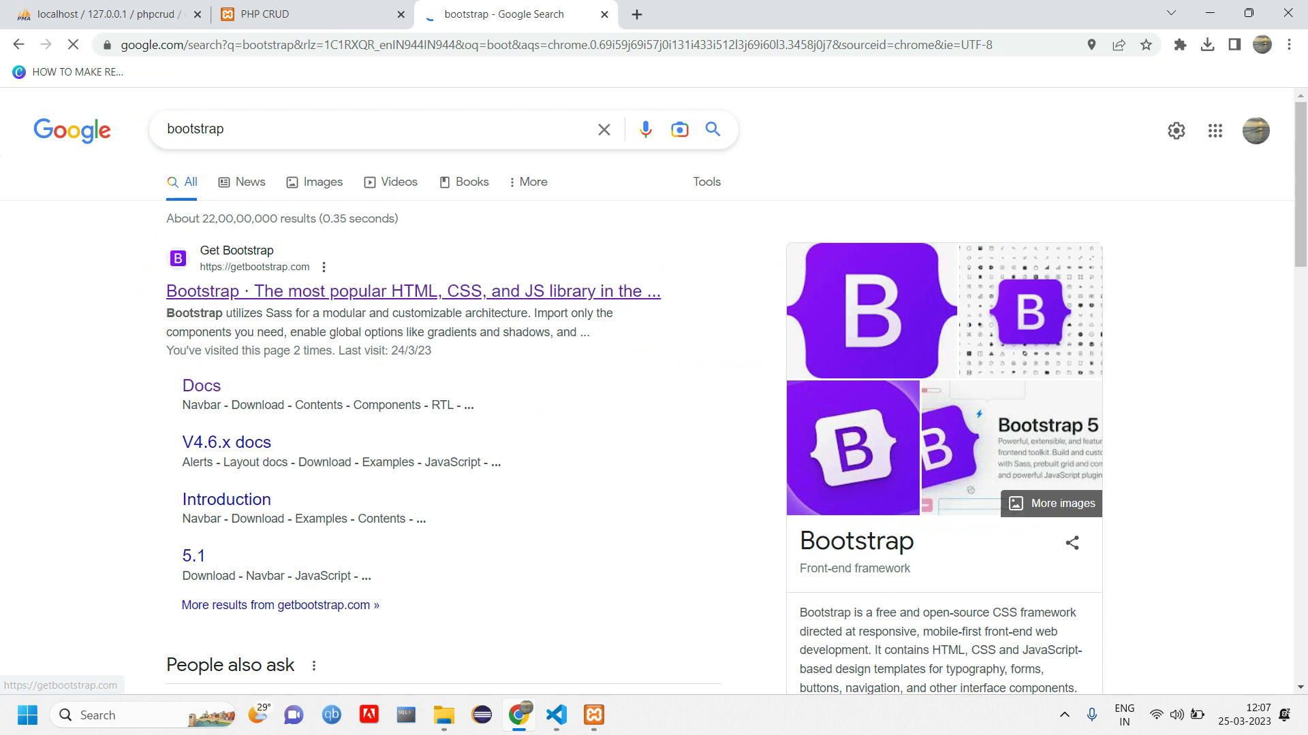
click(537, 291)
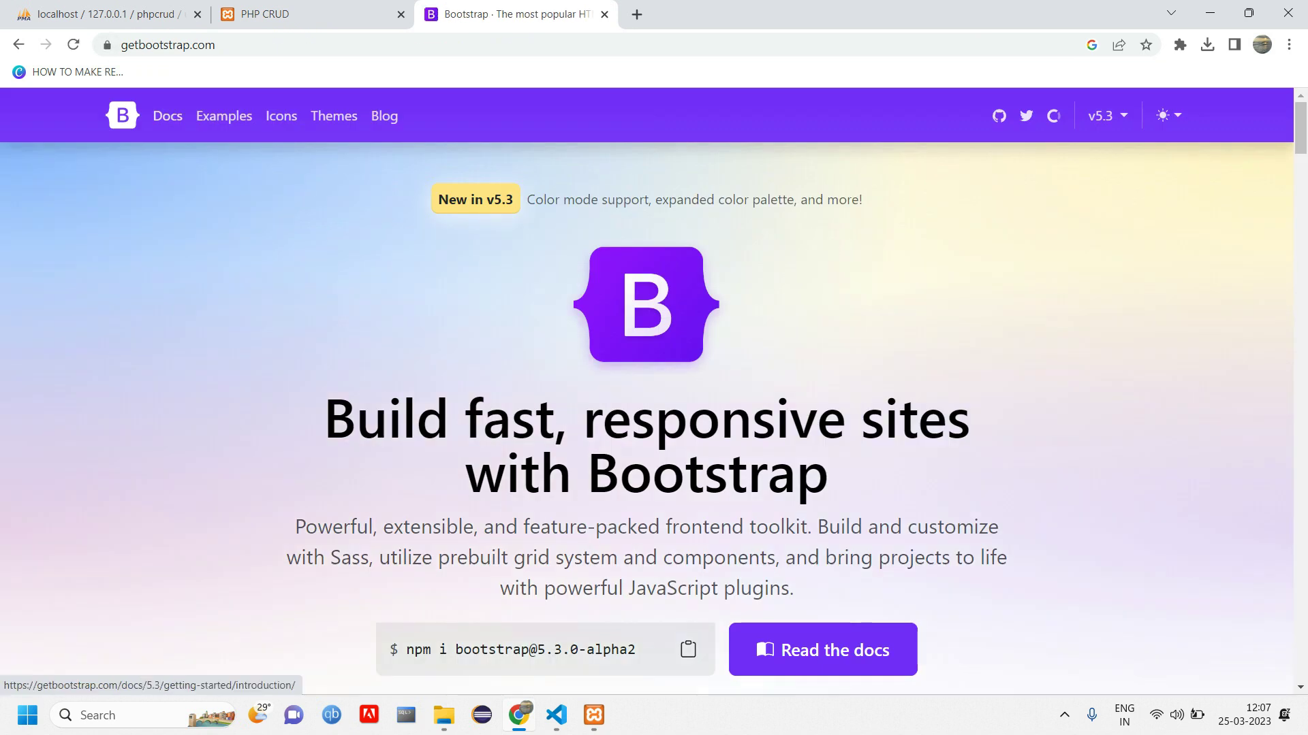
click(823, 650)
Step: Find the Alerts docs page via search and dismiss the demo alert in its Dismissing section
key(ctrl+k)
text(a)
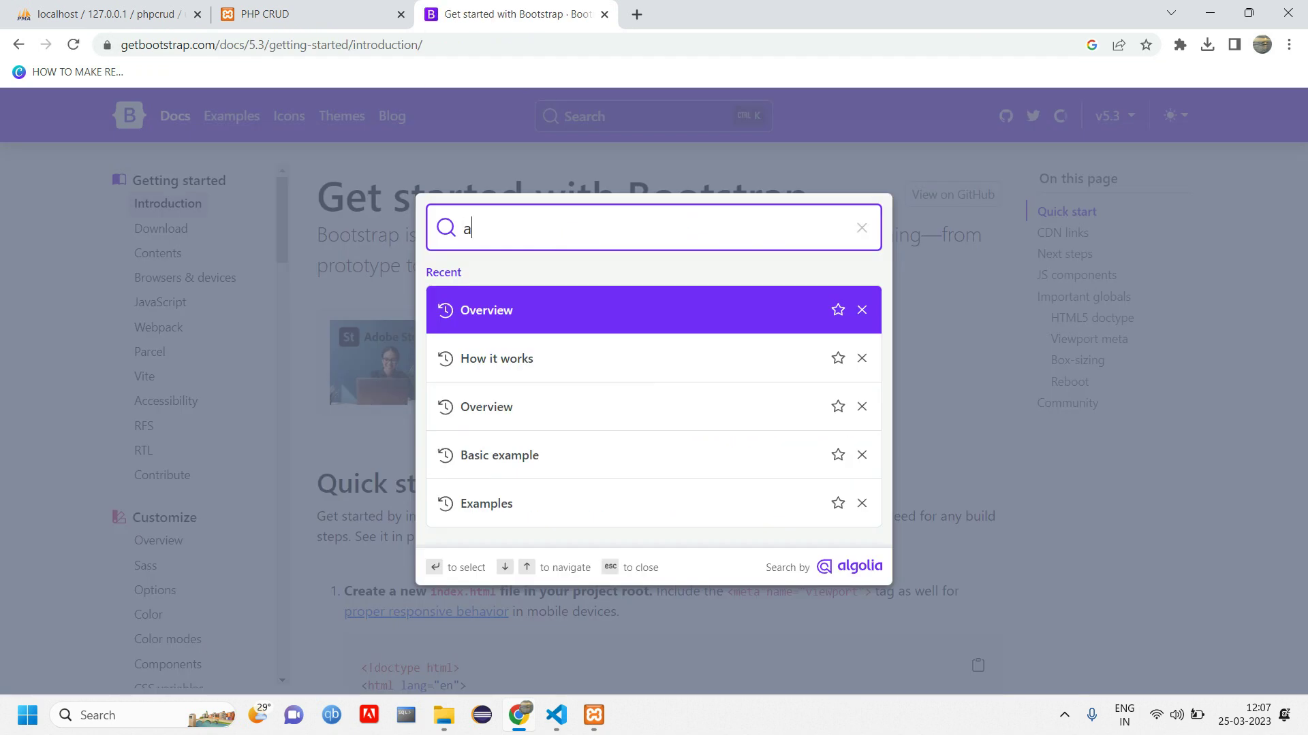
text(lerts)
key(Return)
scroll(654, 409, down, 5)
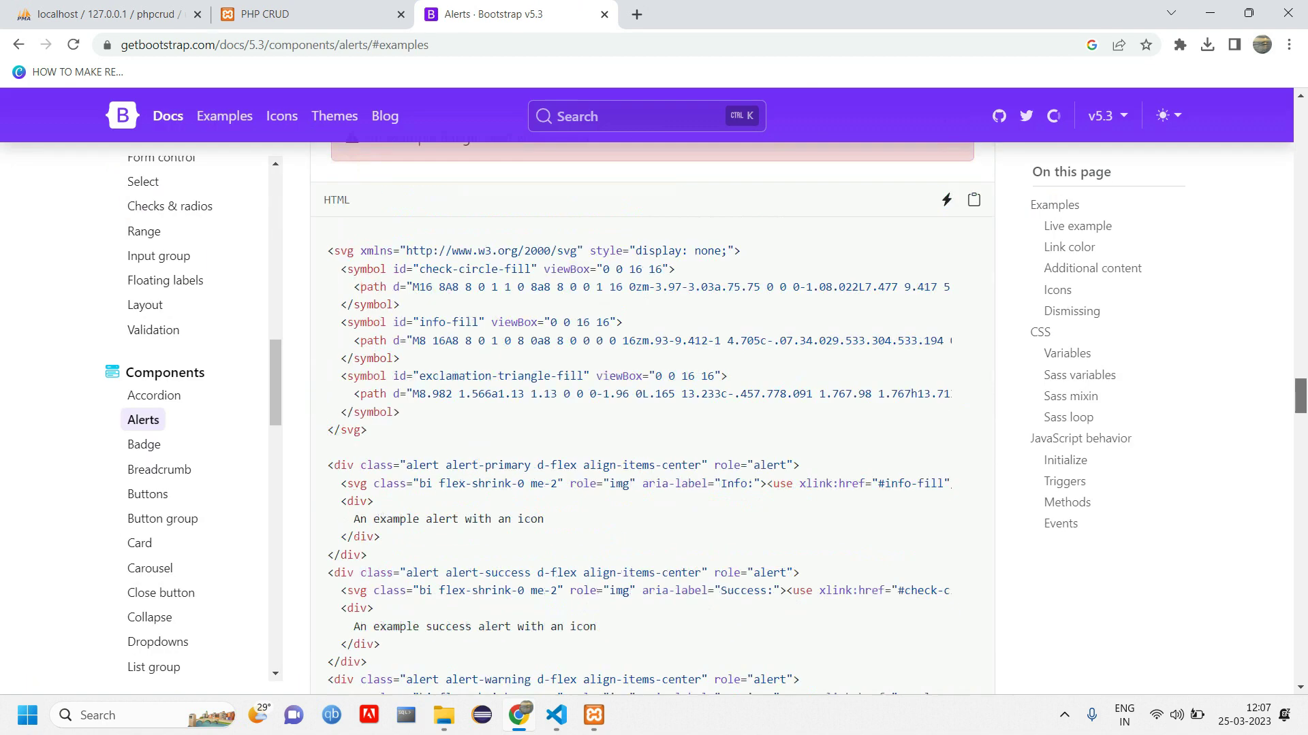
scroll(654, 409, down, 5)
scroll(654, 409, down, 4)
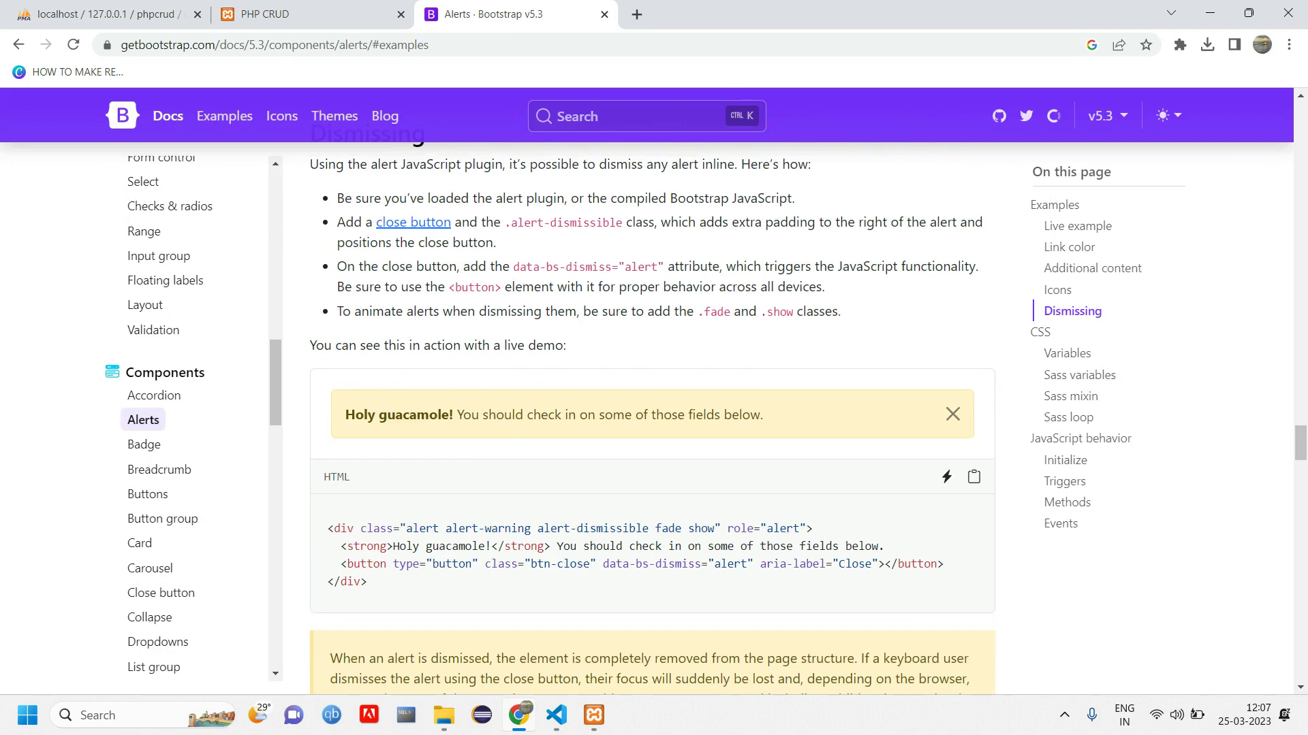
drag(345, 414, 764, 414)
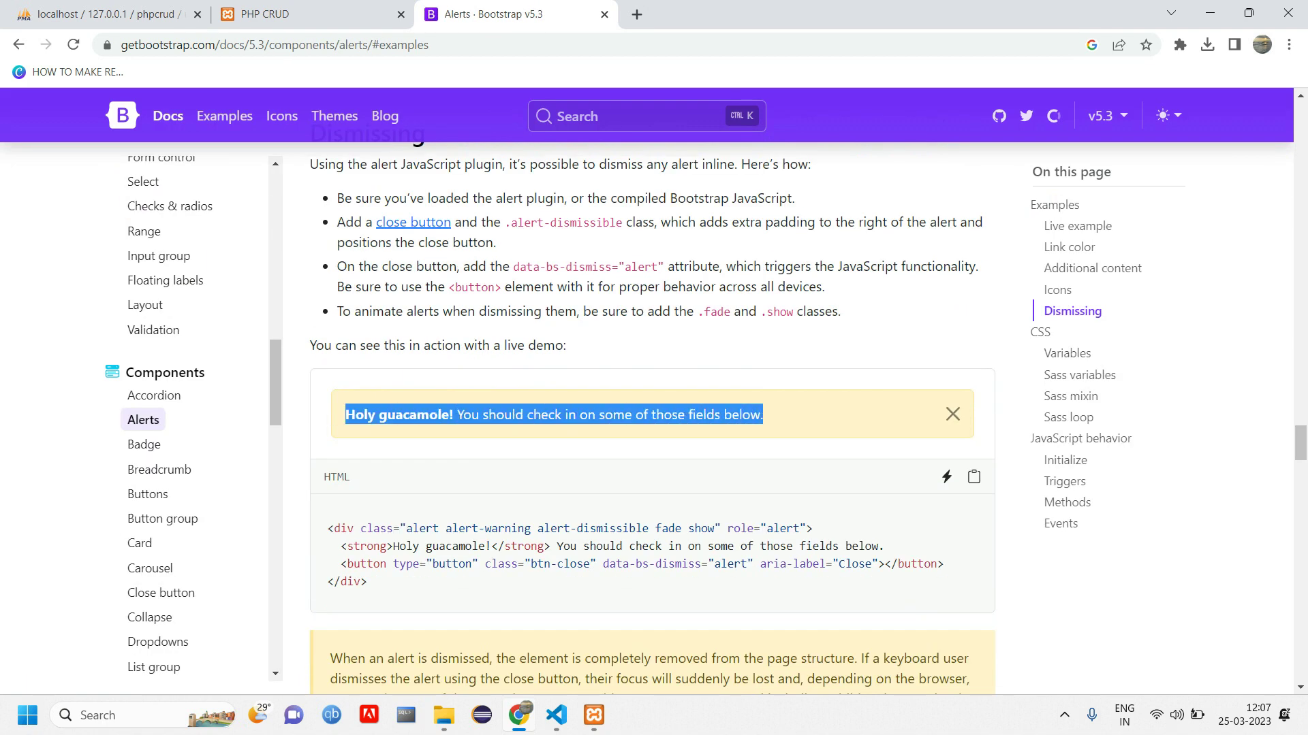
click(952, 413)
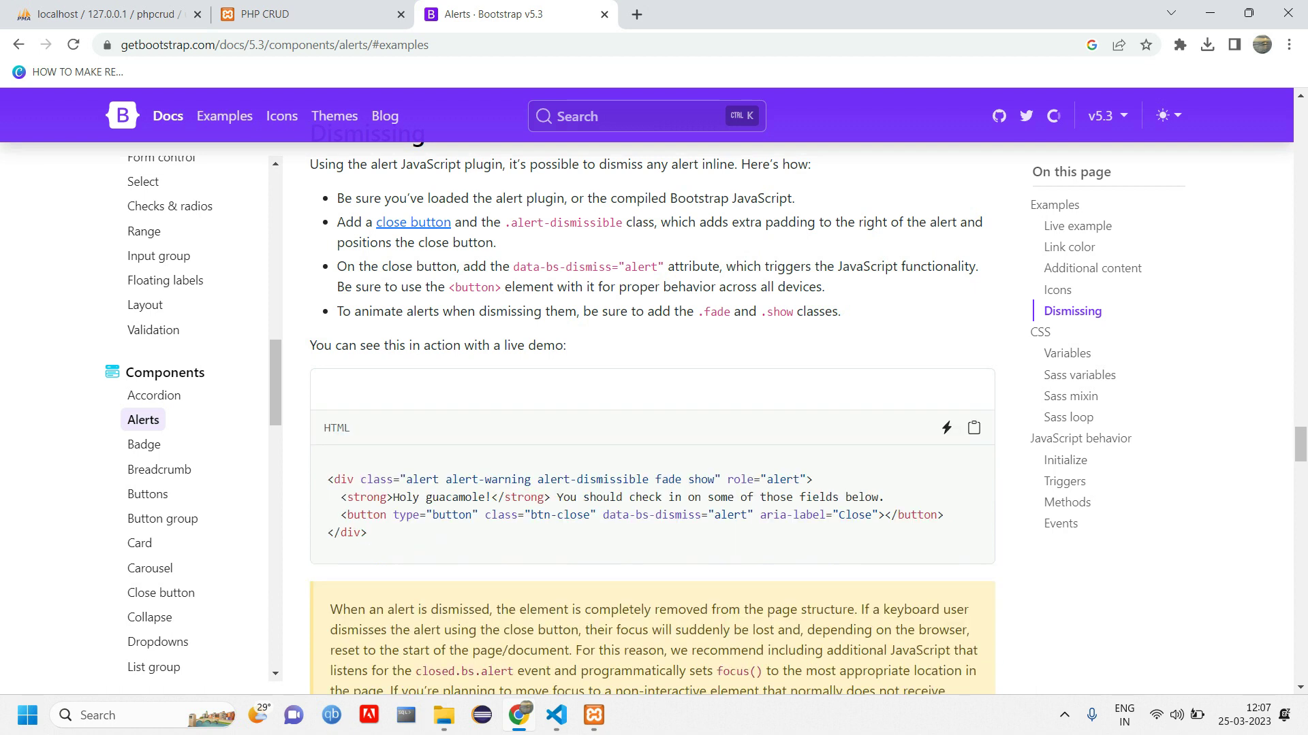
scroll(654, 408, down, 1)
key(alt+Tab)
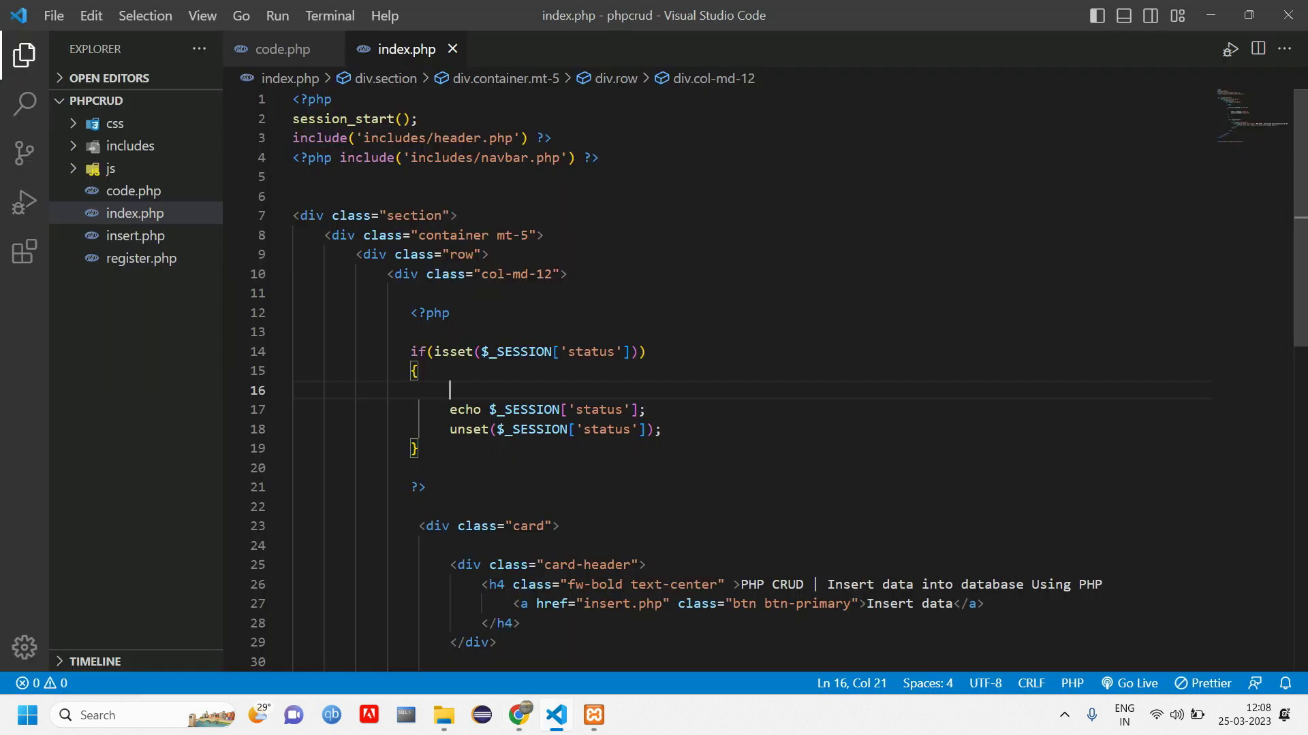
text(?>)
Step: Add a blank line inside the if(isset($_SESSION['status'])) block for the alert
key(Return)
text(<?php)
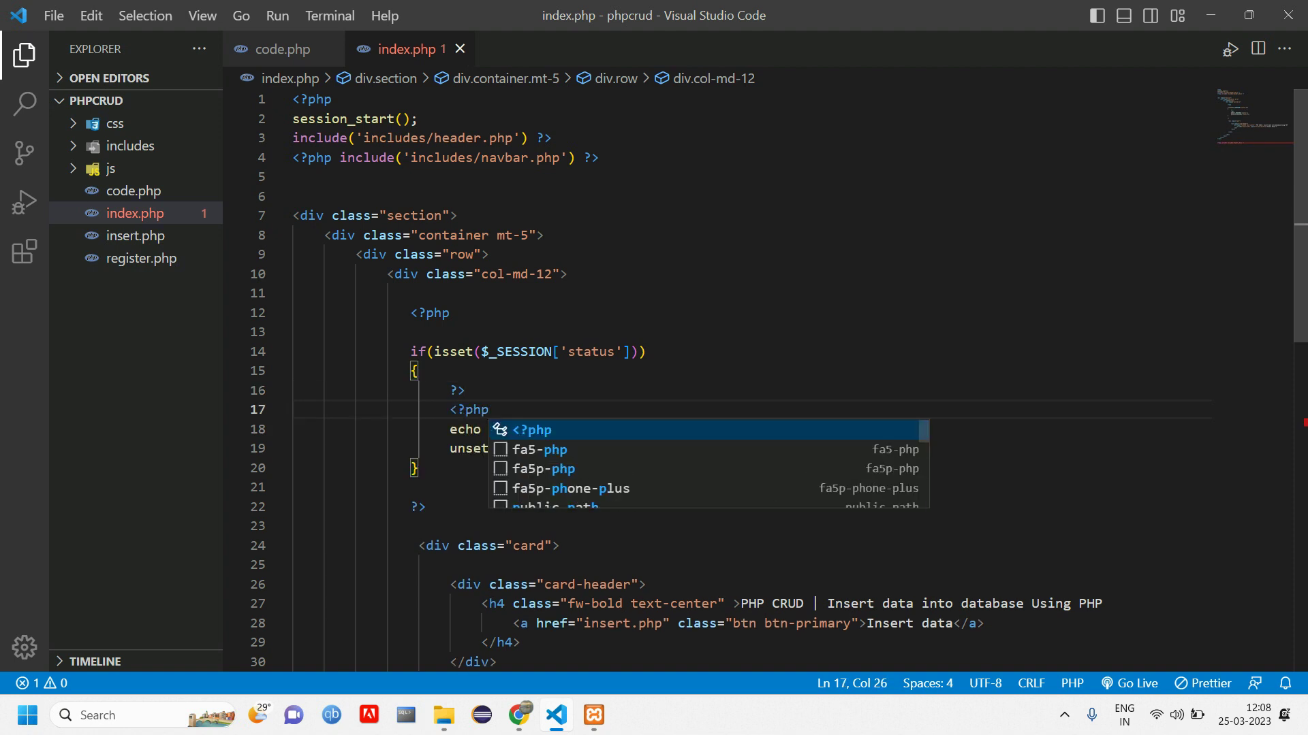
key(Escape)
key(Up)
key(Return)
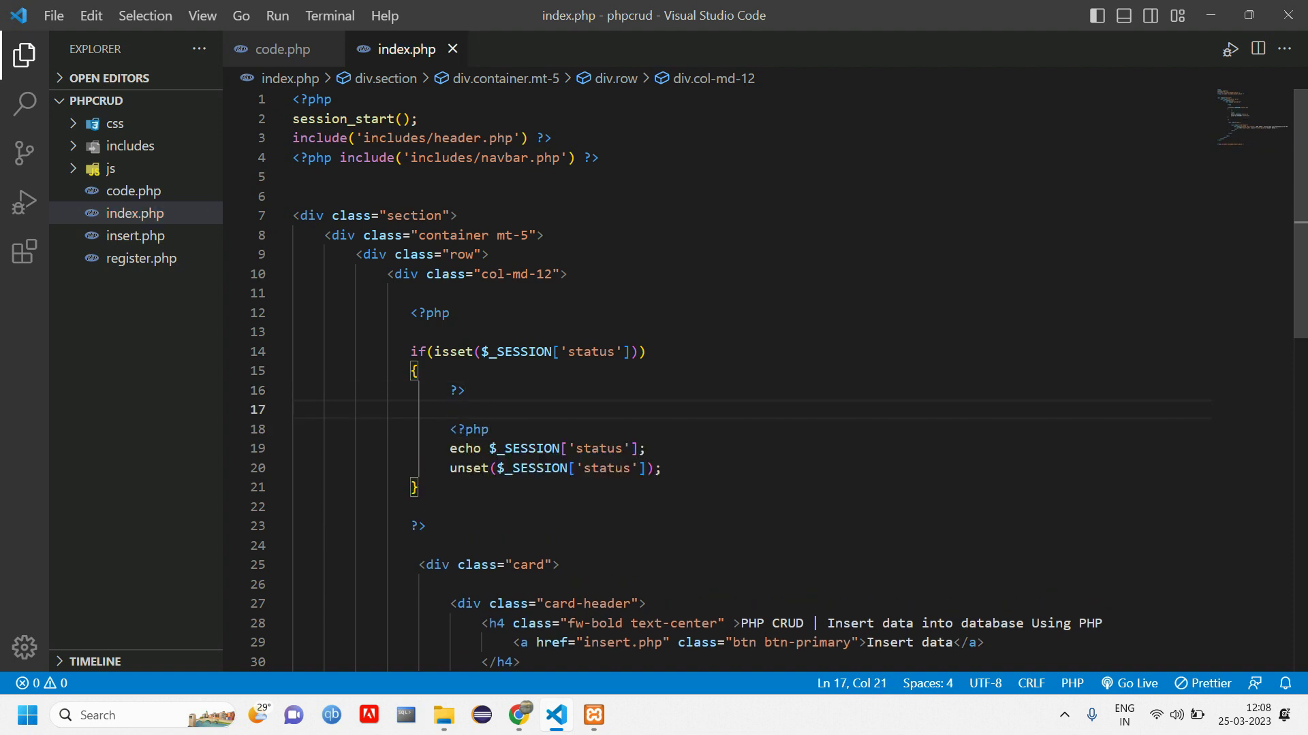
Step: Copy Bootstrap's dismissible alert example and paste it into the session status block
key(alt+Tab)
click(973, 399)
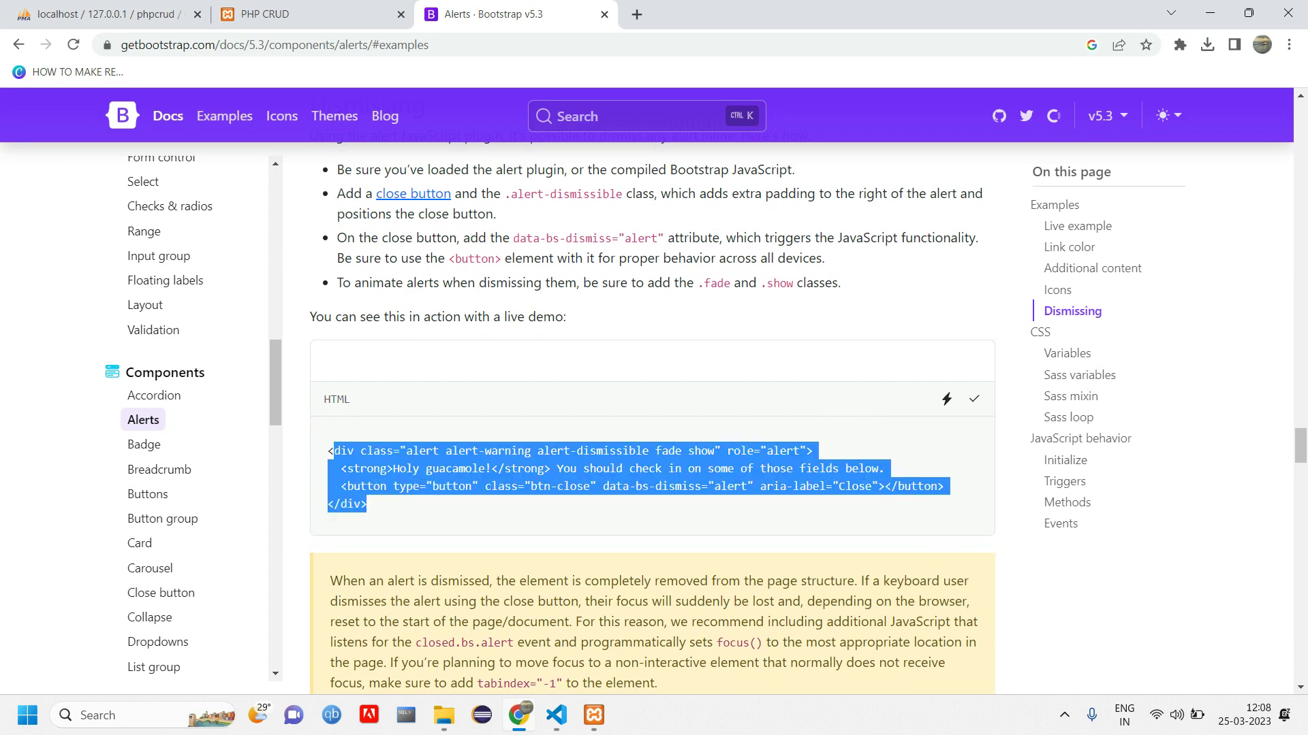
key(alt+Tab)
key(Up)
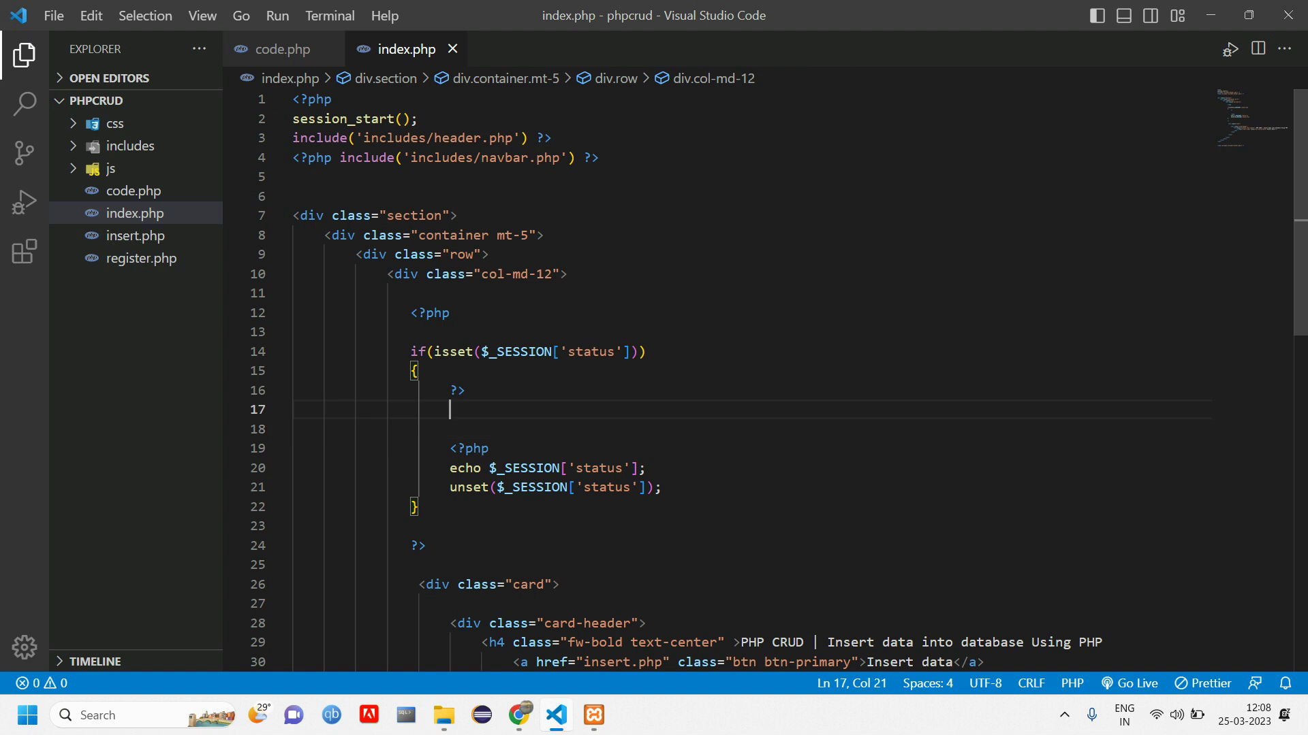
text(<div class="alert alert-warning alert-dismissible fade show" role="alert">   <strong>Holy guacamole!</strong> You should check in on some of those fields below.   <button type="button" class="btn-close" data-bs-dismiss="alert" aria-label="Close"></button> </div>)
Step: Indent the pasted alert's inner lines with Tab
drag(292, 429, 340, 468)
key(Tab)
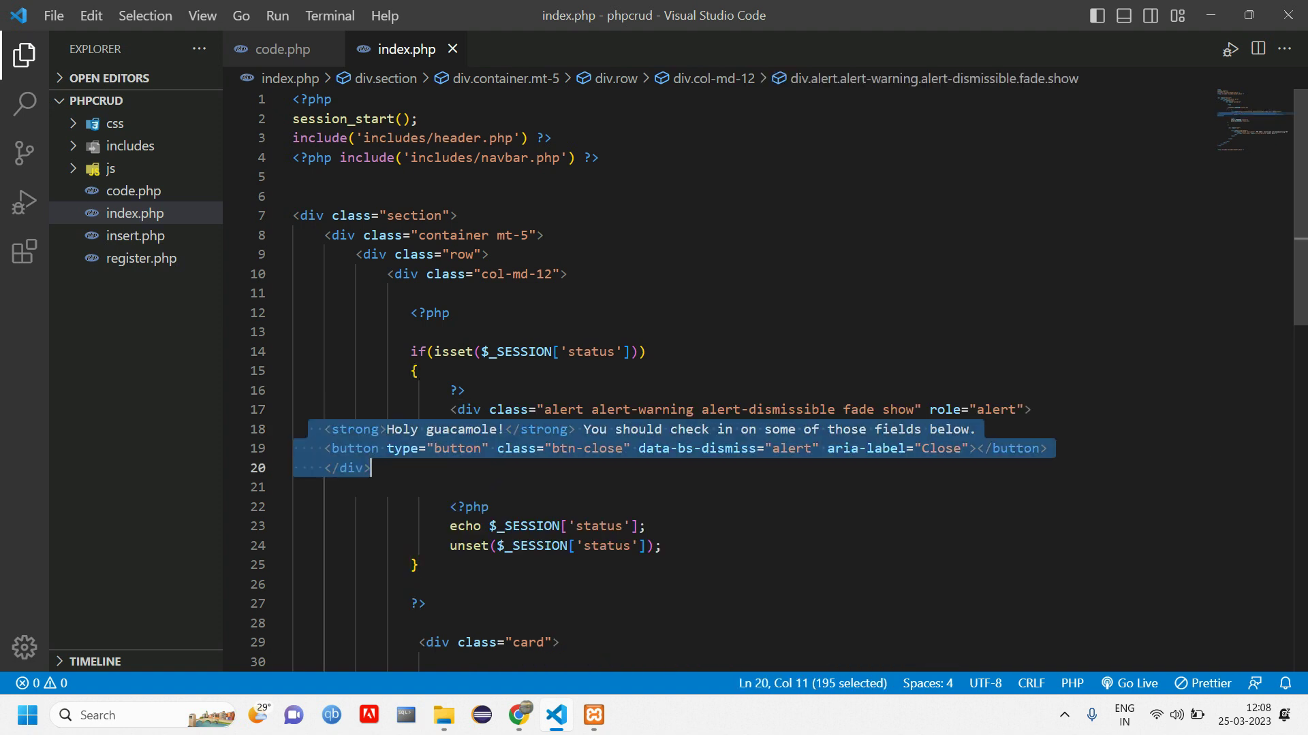
key(Tab)
key(Tab)
key(Tab)
key(Tab)
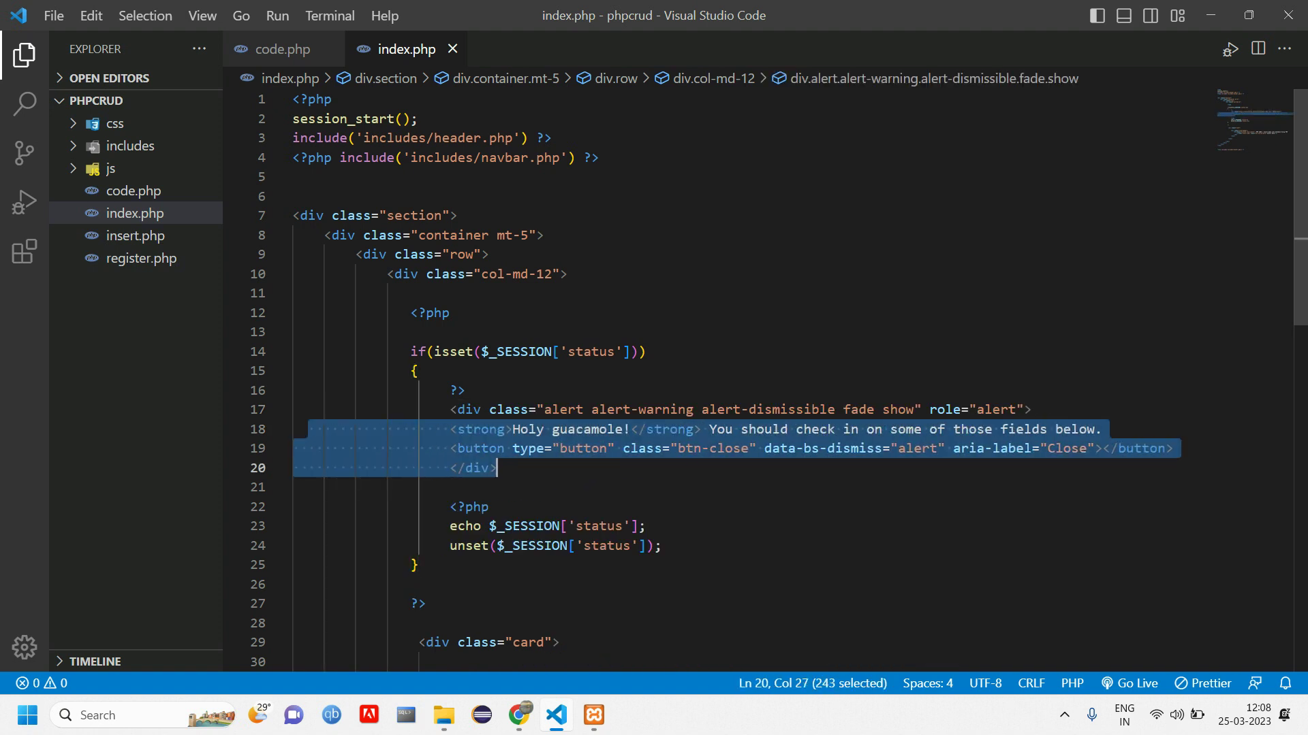
click(497, 469)
drag(1173, 448, 497, 429)
key(Tab)
click(498, 468)
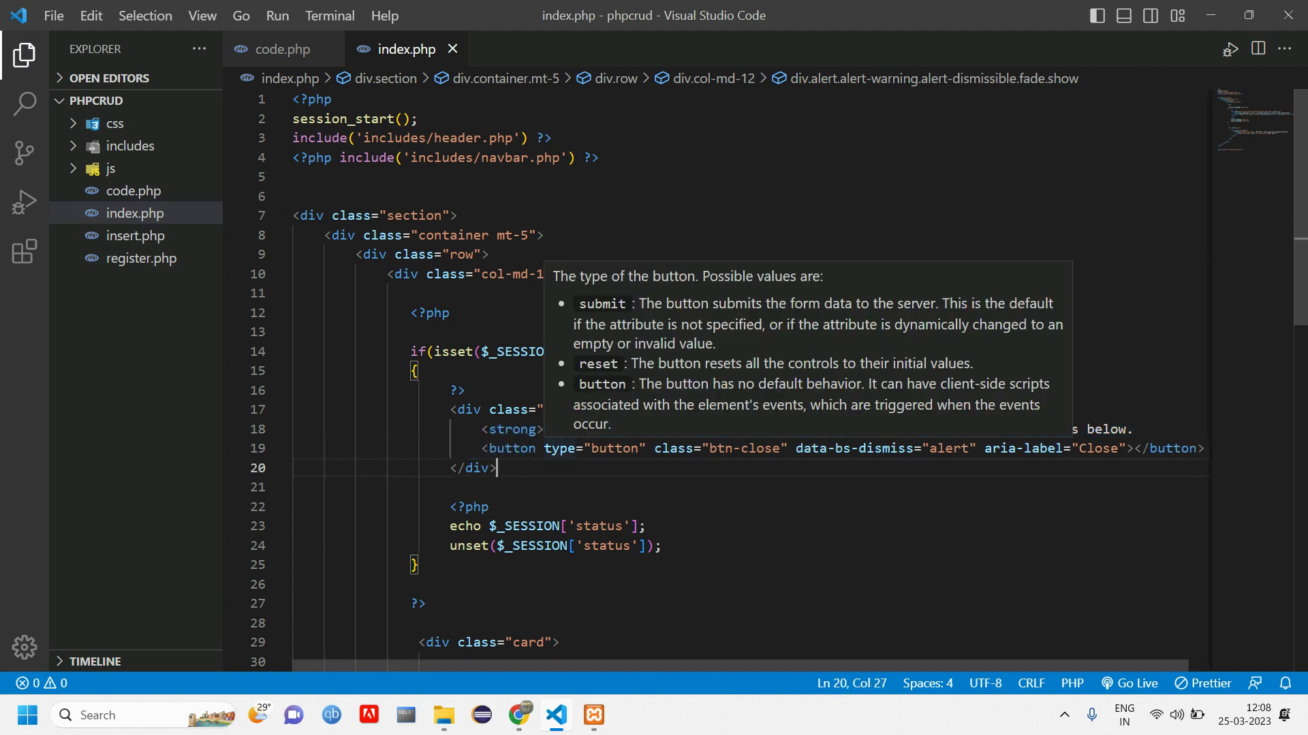
Step: Make the alert alert-success and replace the 'Holy guacamole' heading with 'Hey'
double_click(655, 410)
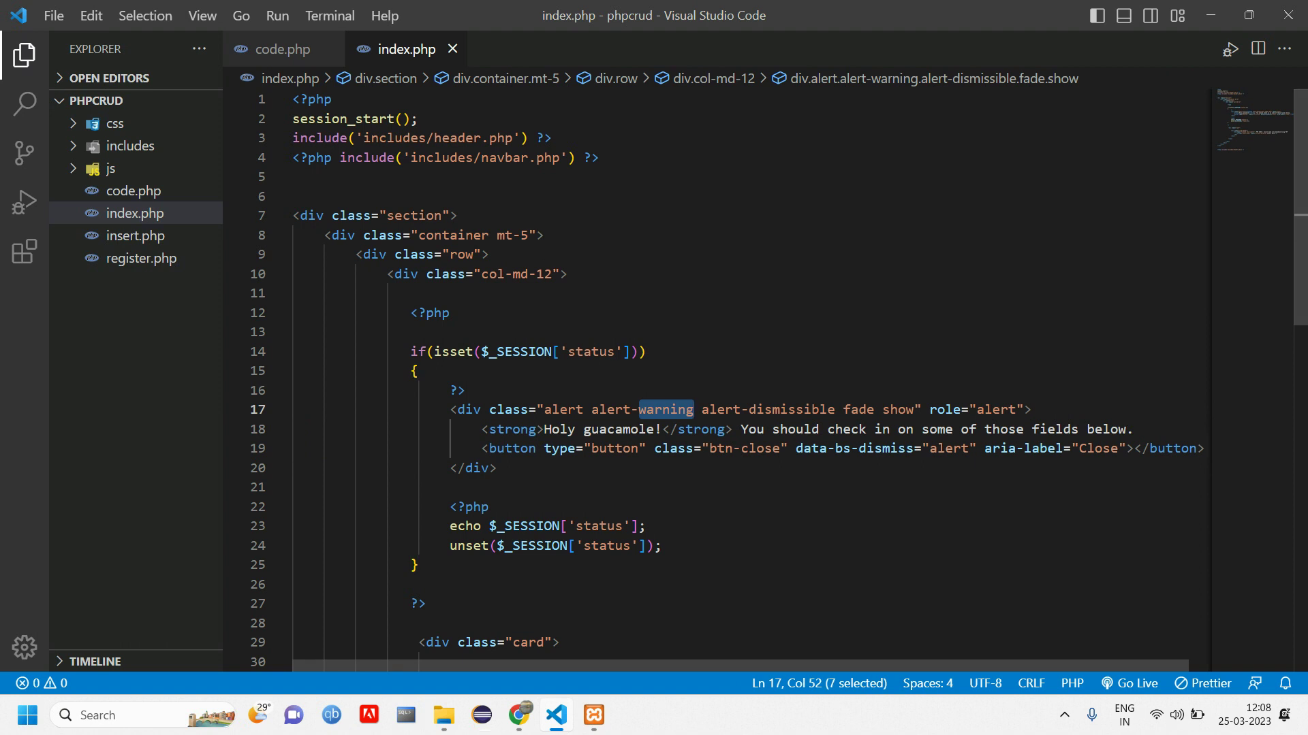
text(succes)
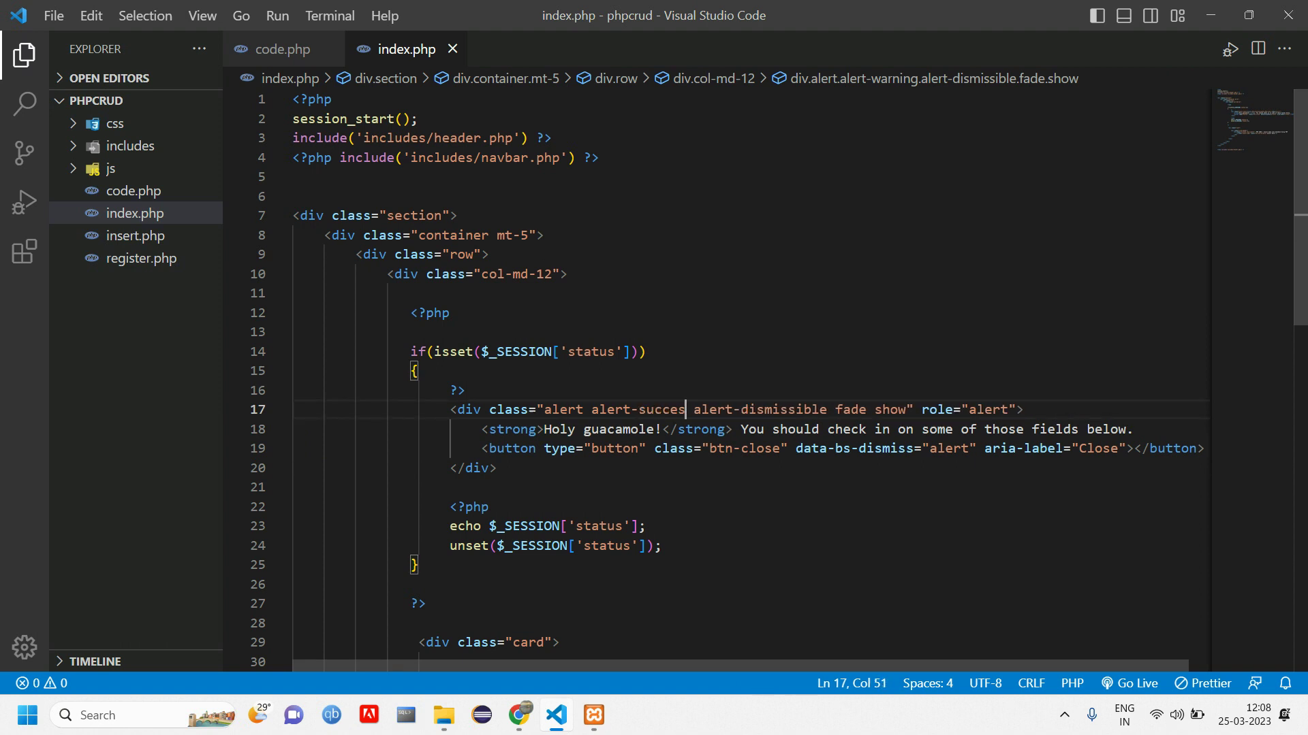
text(s)
click(543, 429)
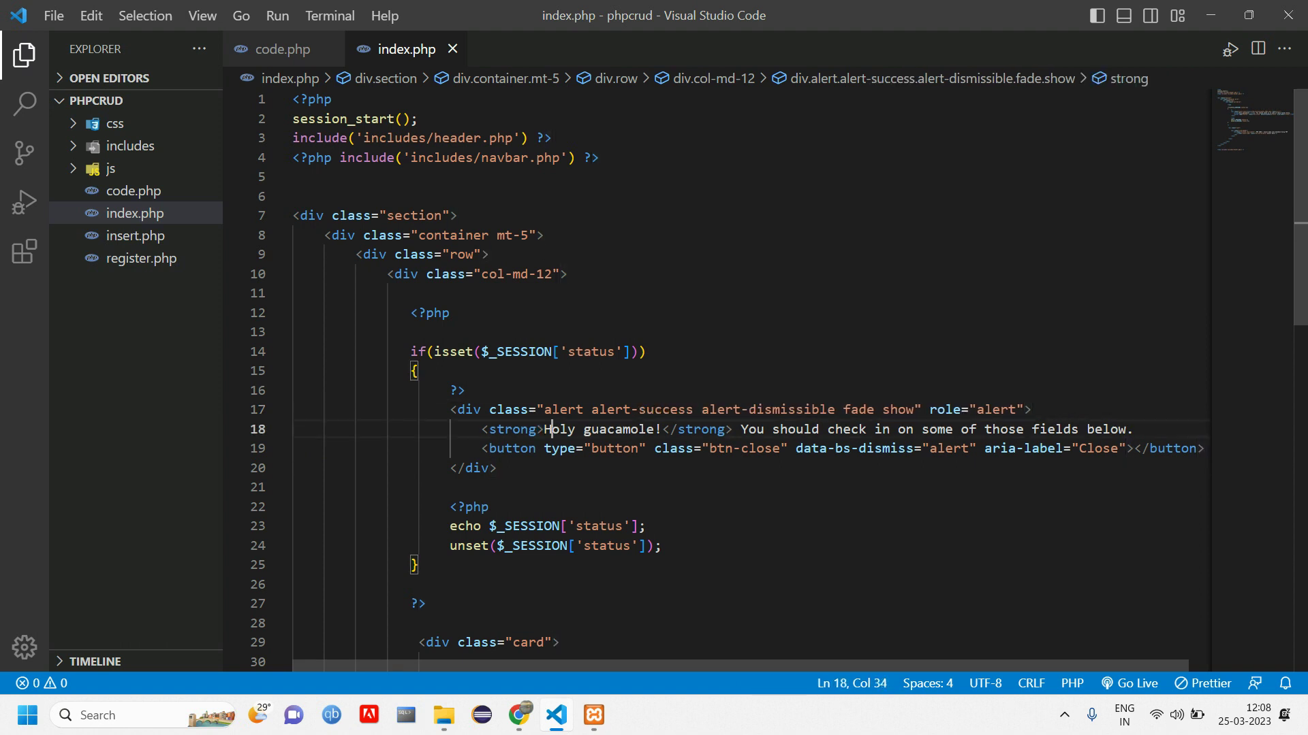
drag(544, 429, 656, 429)
key(BackSpace)
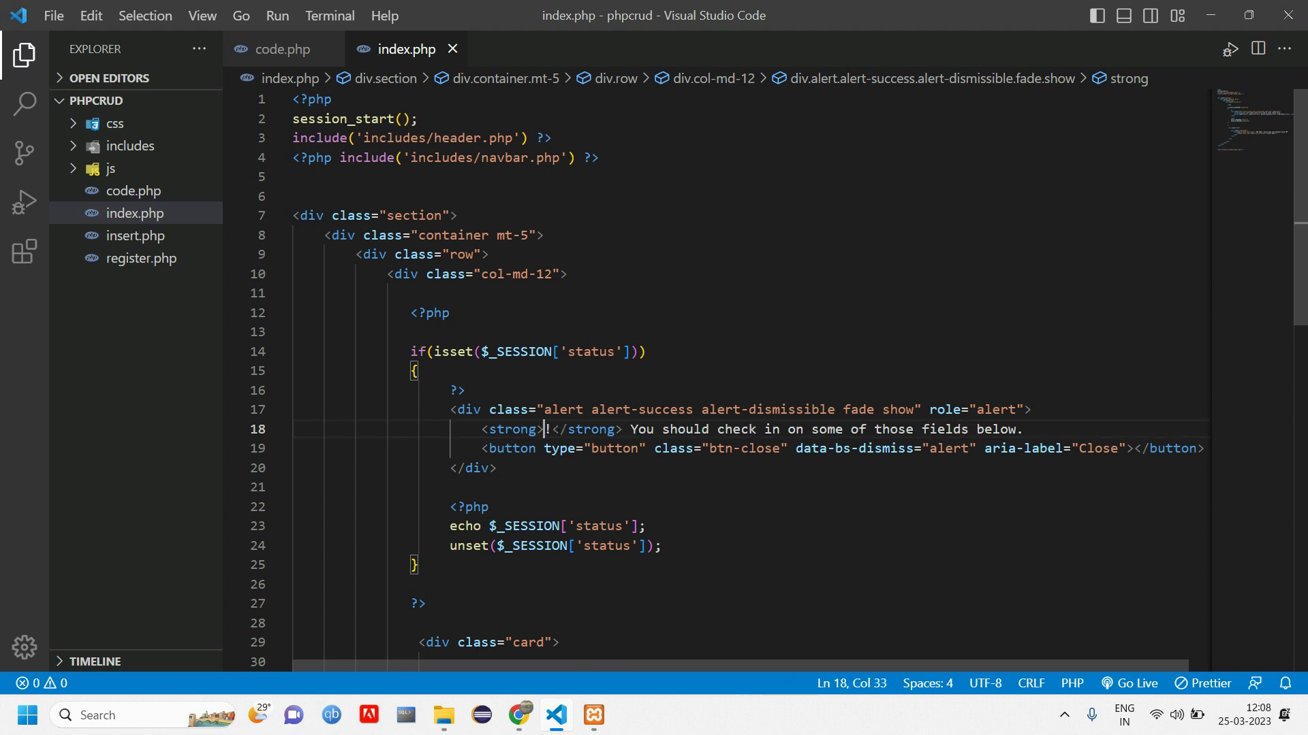
text(Hey)
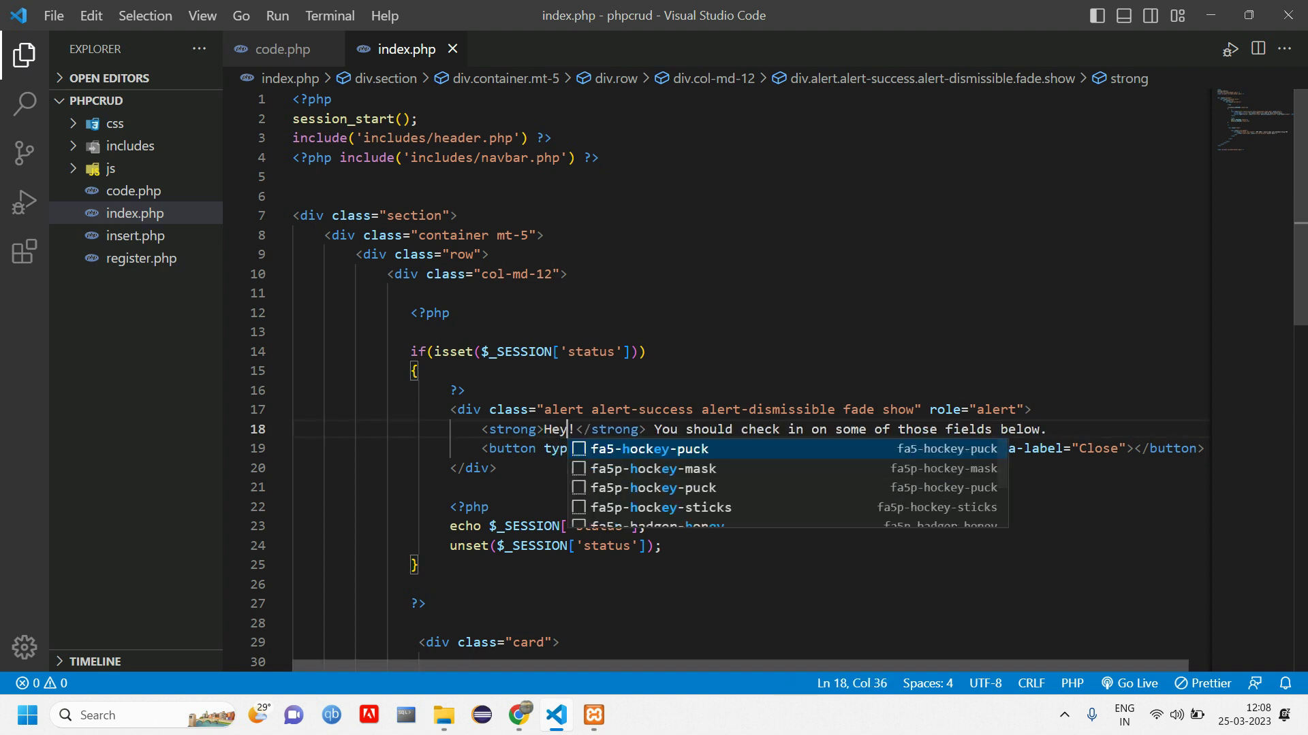
Step: Move echo $_SESSION['status'] into the alert in place of the sample sentence
drag(441, 525, 648, 525)
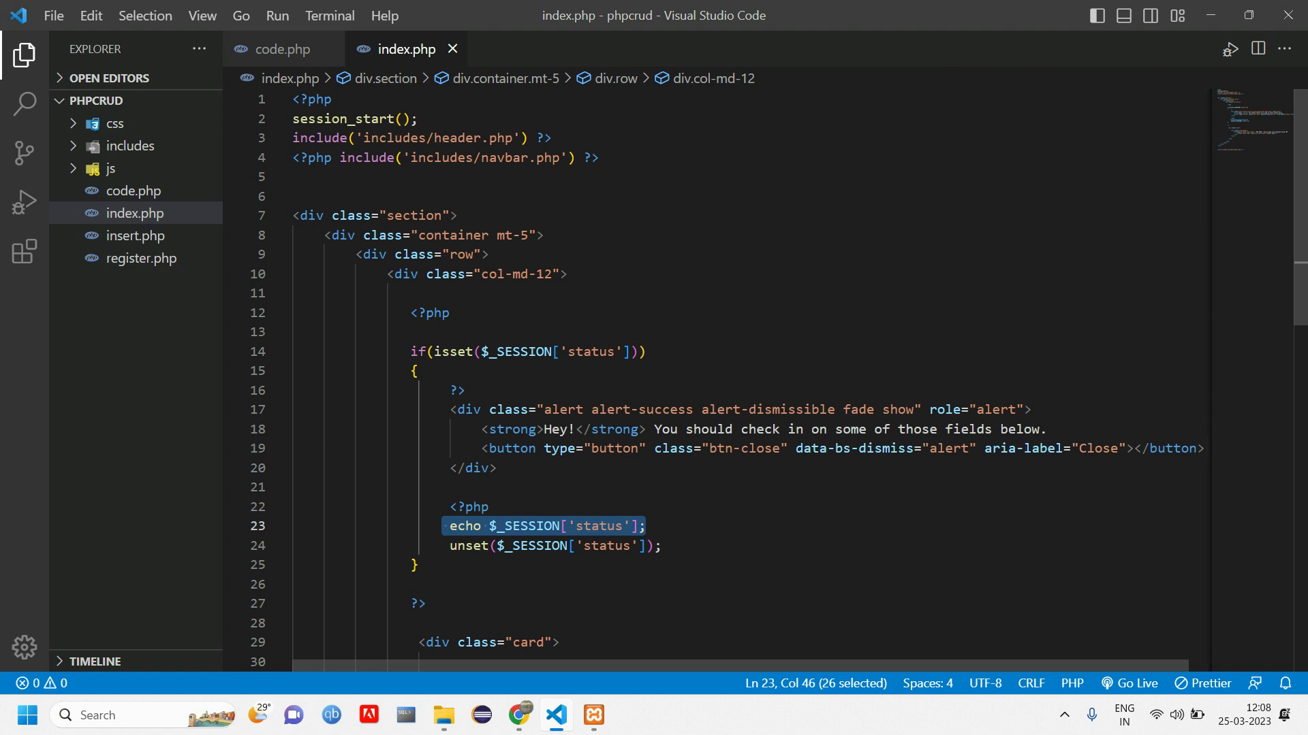
key(ctrl+x)
drag(654, 430, 1047, 429)
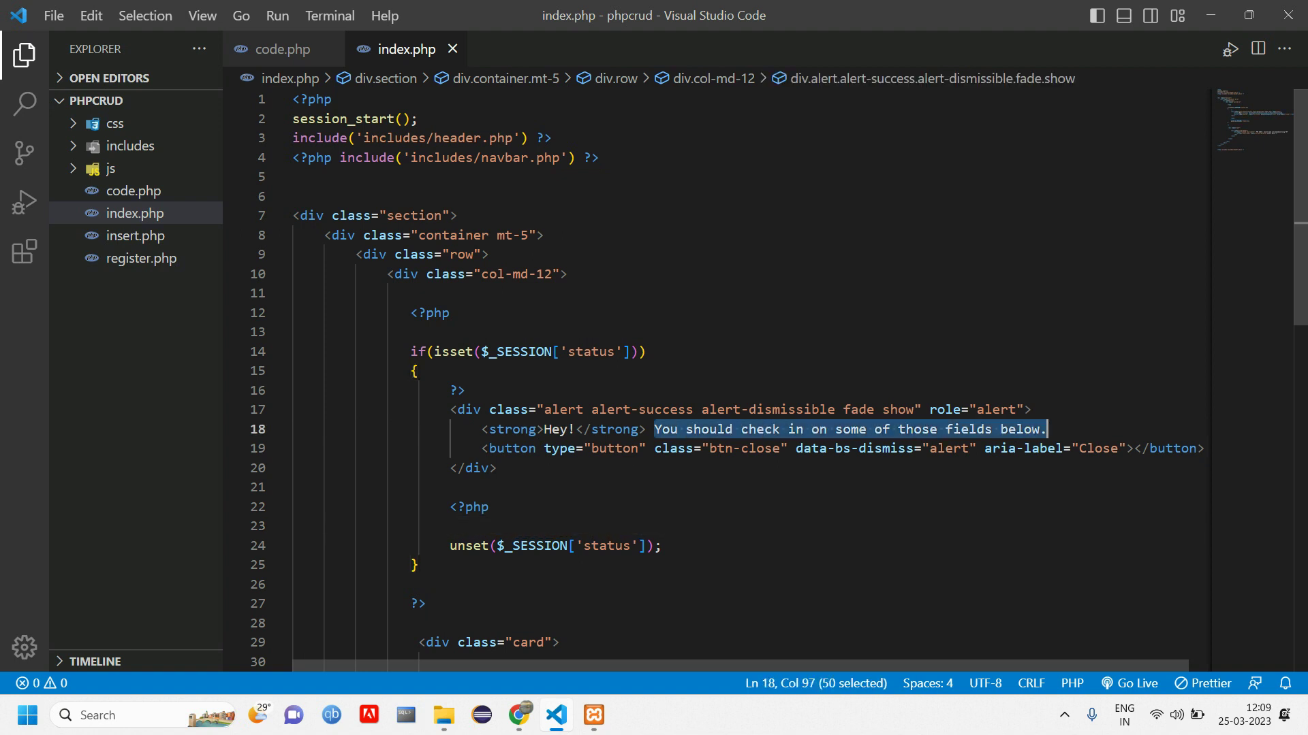
key(BackSpace)
text(<?php )
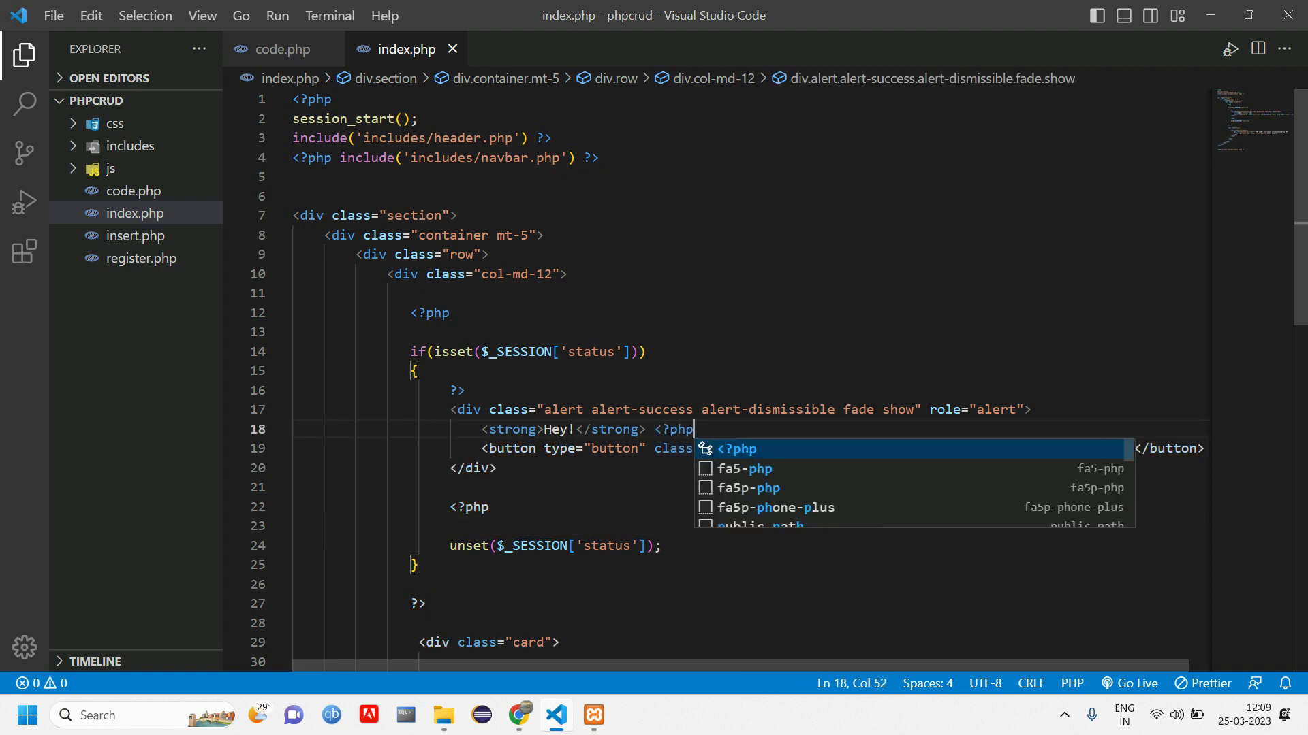
text(?>)
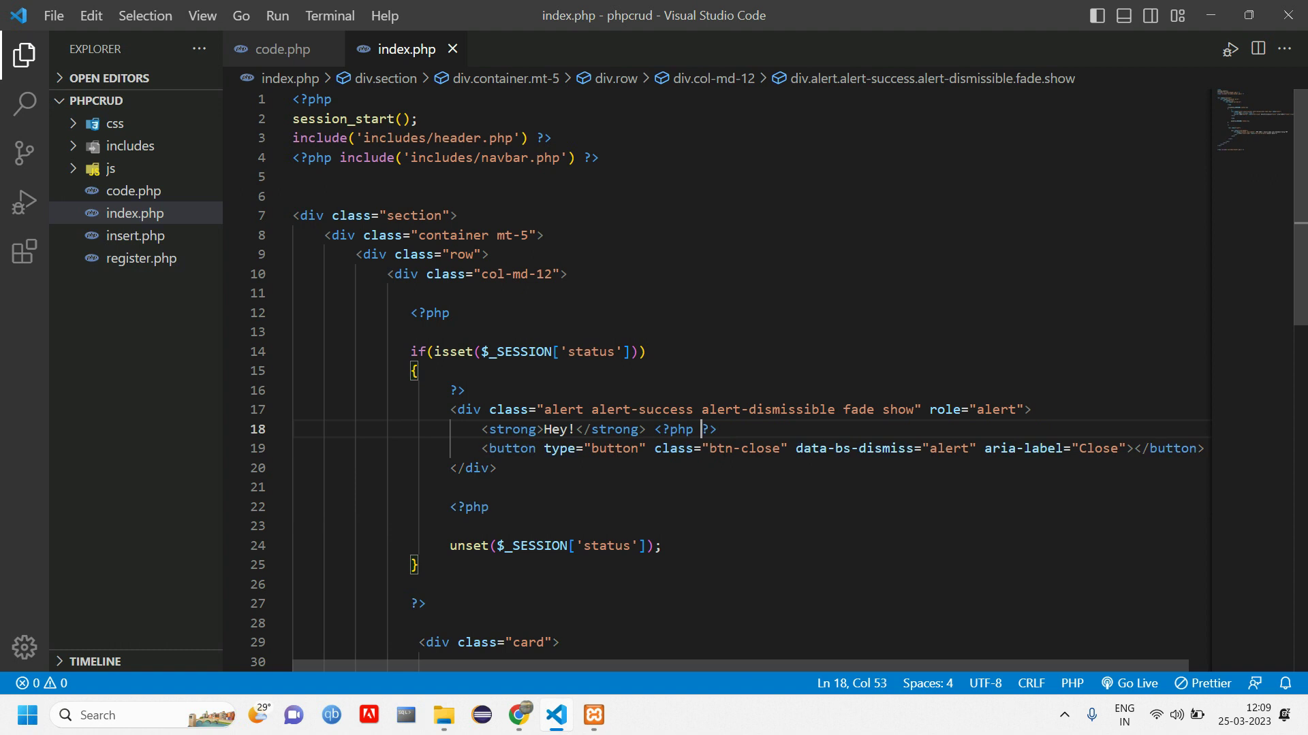
key(ctrl+v)
key(Down)
key(Down)
key(Down)
key(Delete)
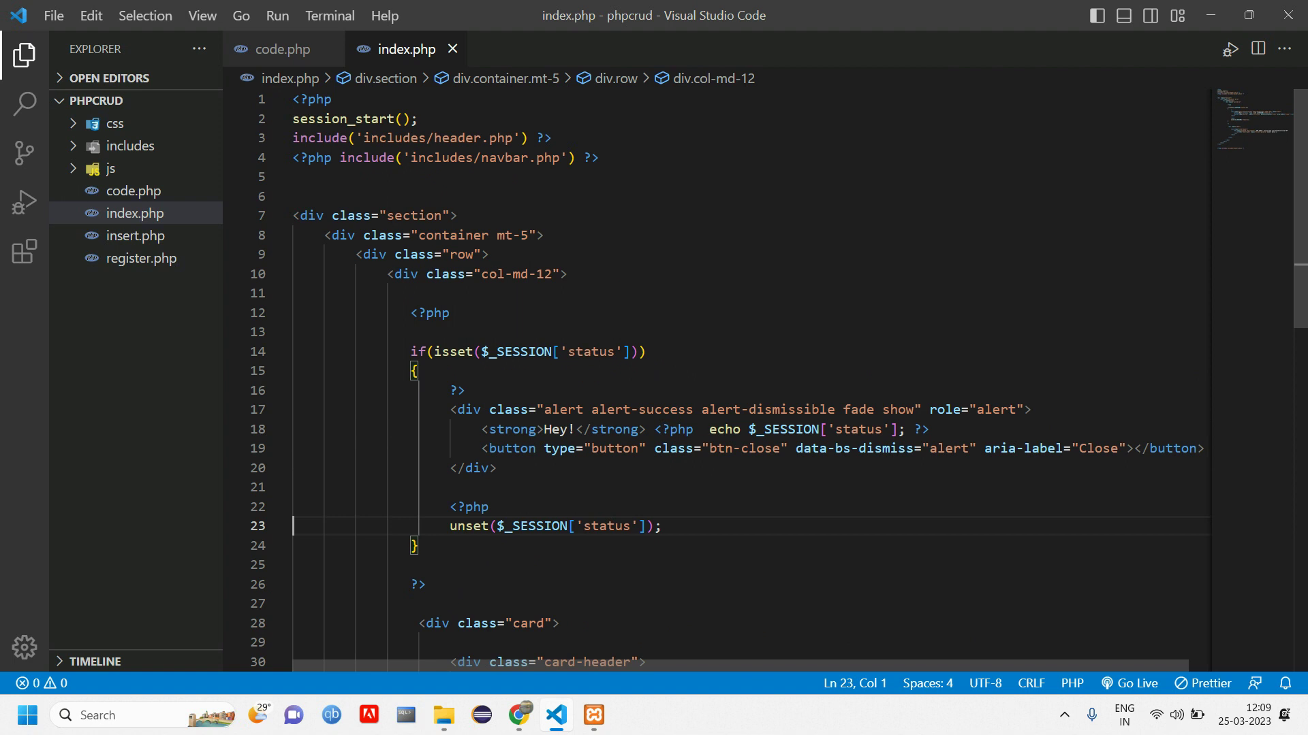
Step: Reload the PHP CRUD page in the browser and open the Insert data form
click(520, 716)
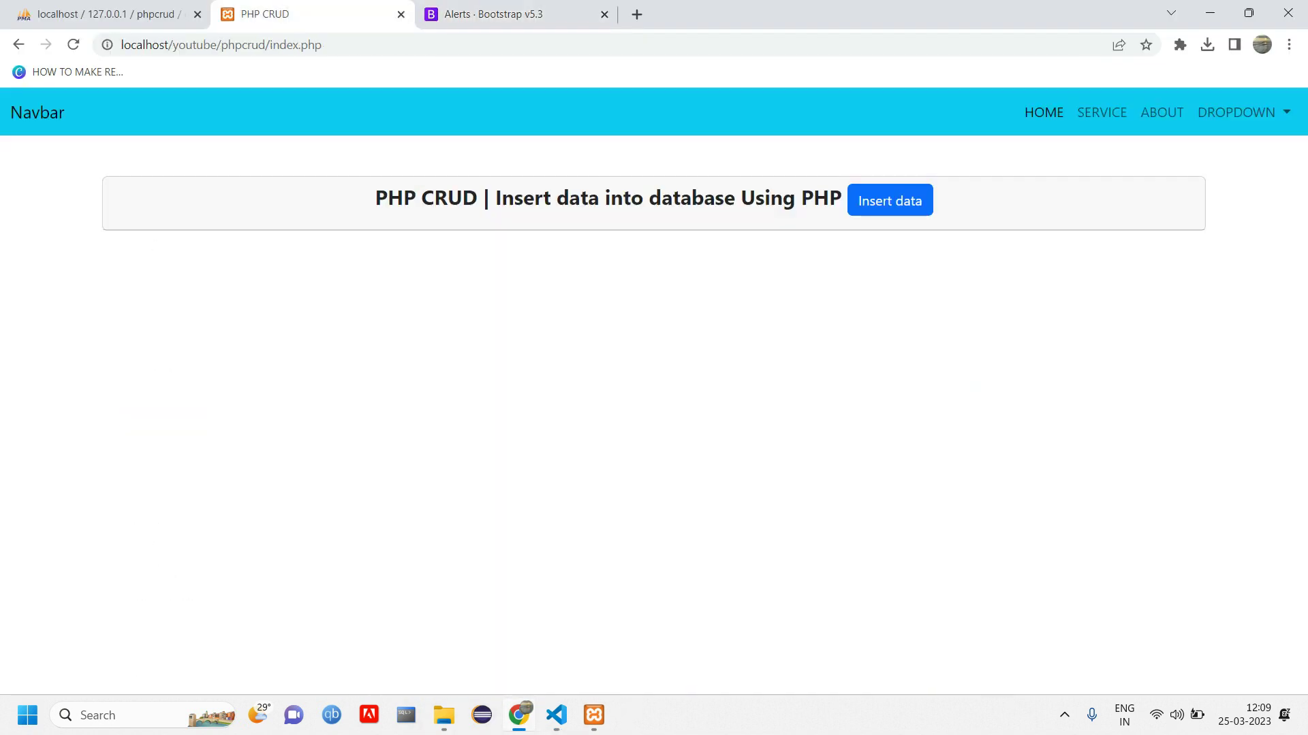
click(73, 44)
click(889, 200)
click(337, 279)
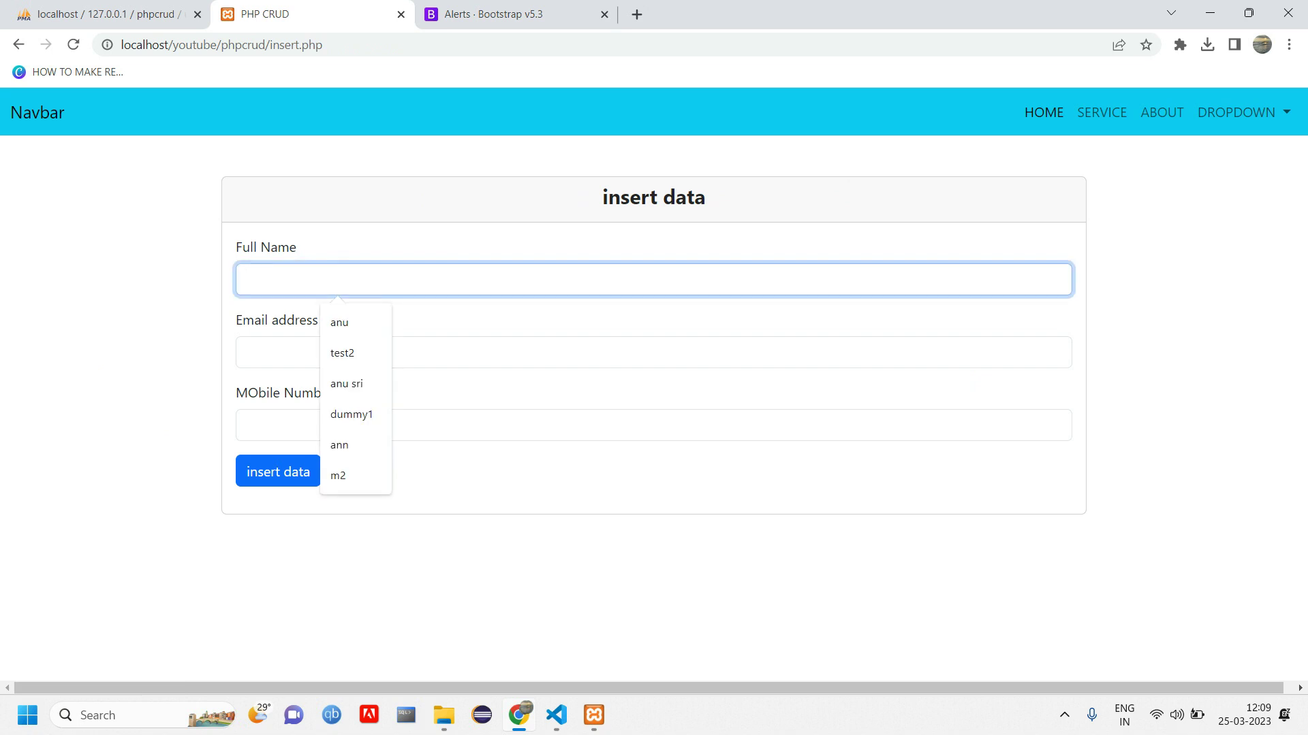
text(monu)
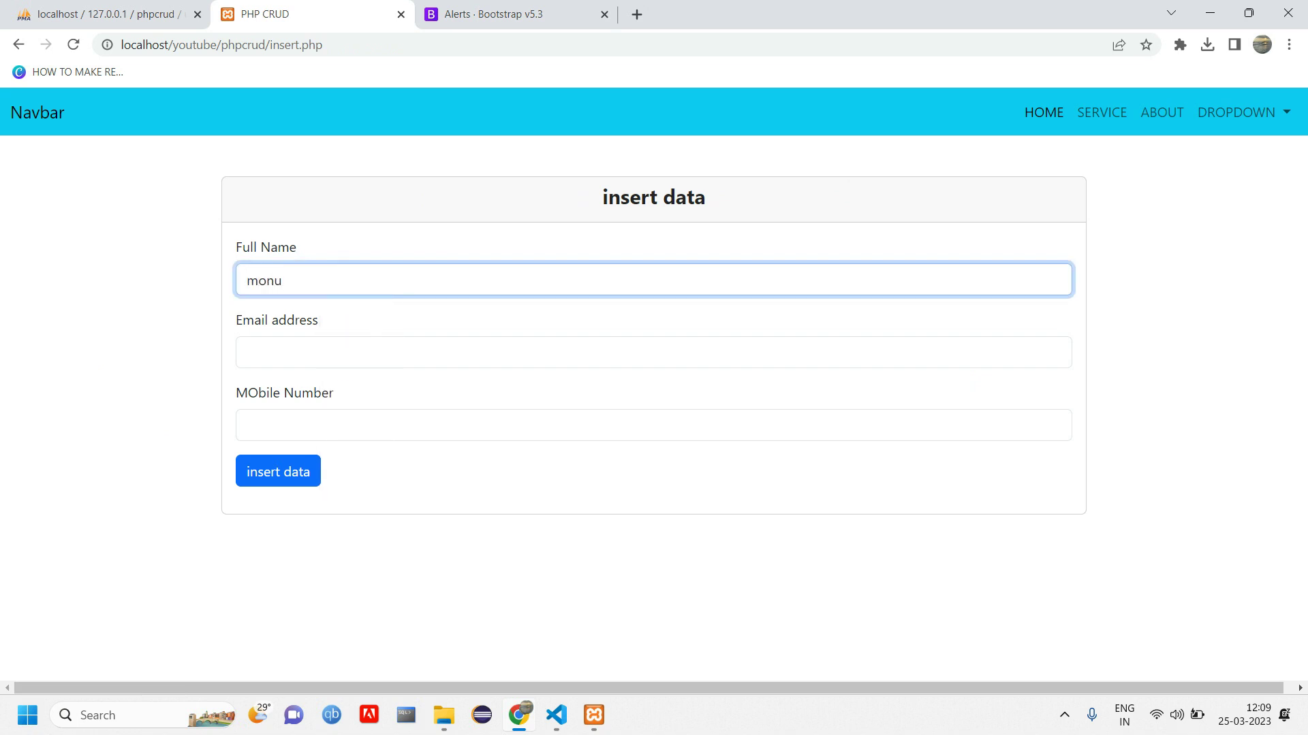
key(Tab)
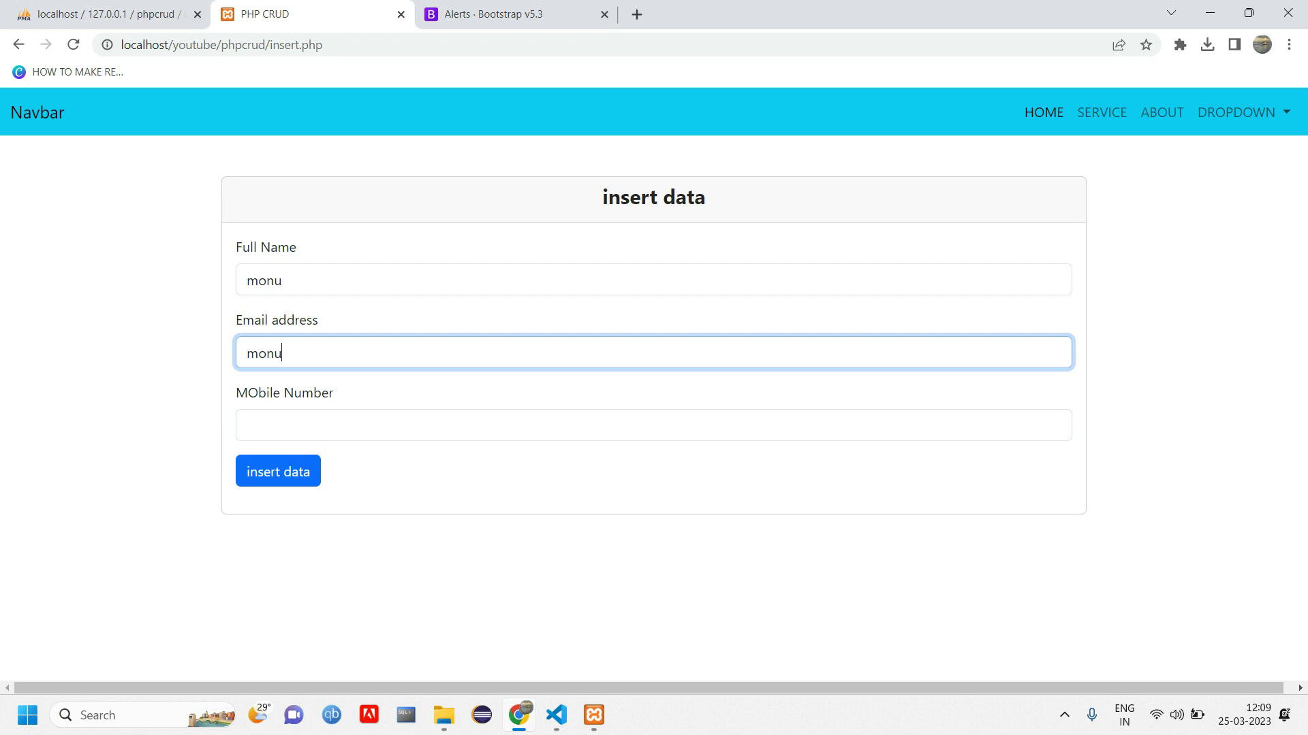
key(Tab)
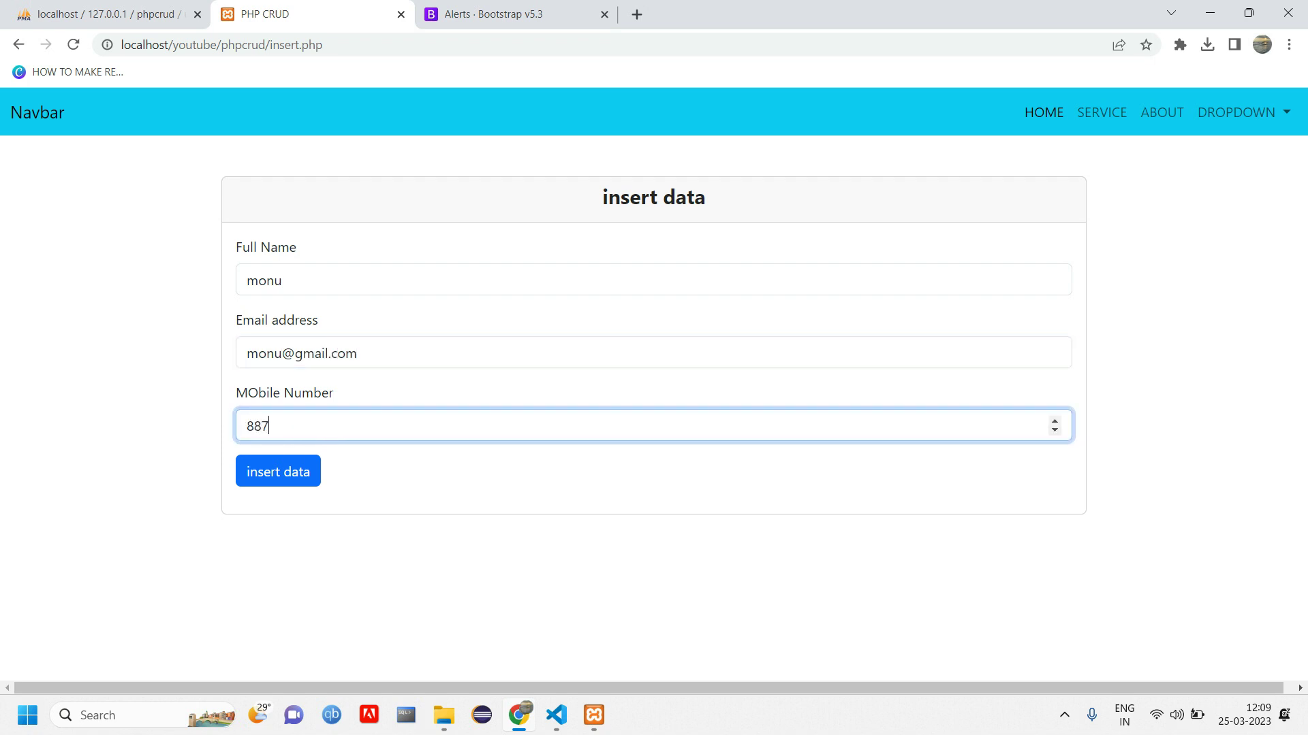
key(Return)
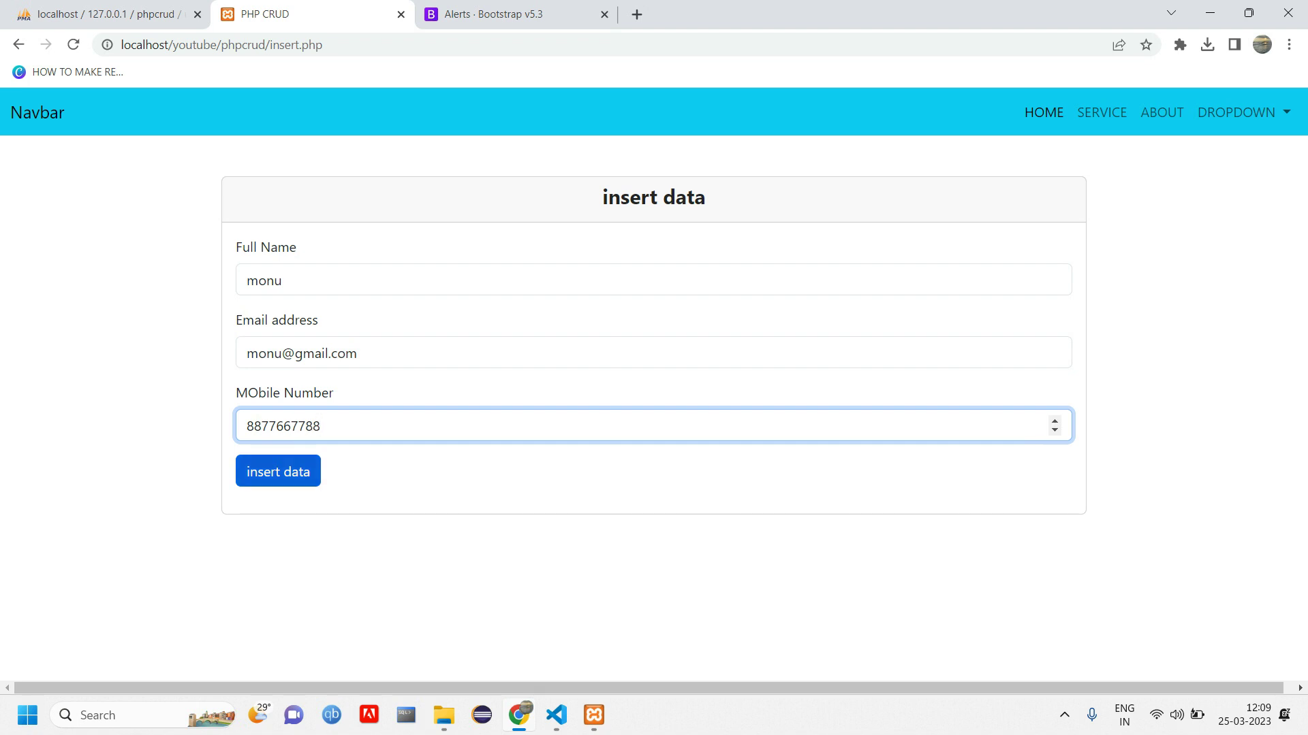
drag(116, 201, 303, 202)
Step: Reload the PHP CRUD home page to confirm the 'Hey!' flash alert no longer appears
click(303, 201)
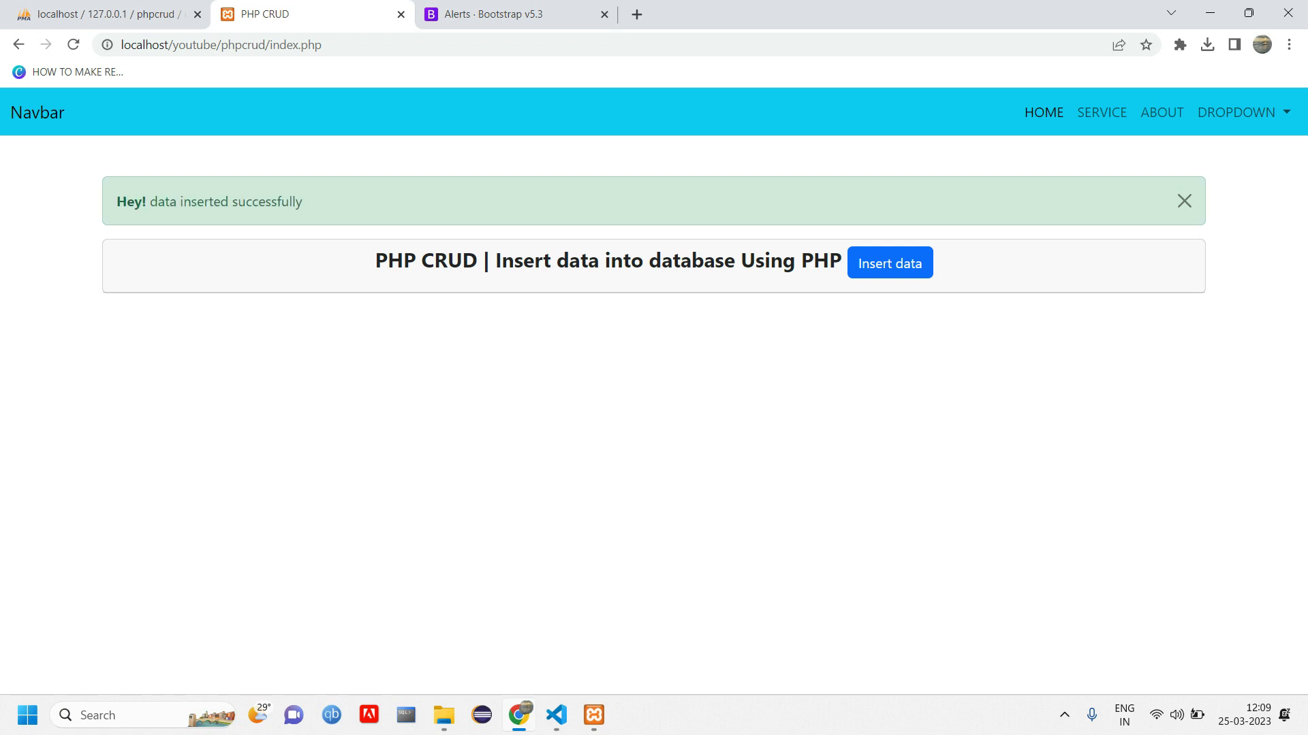
click(73, 45)
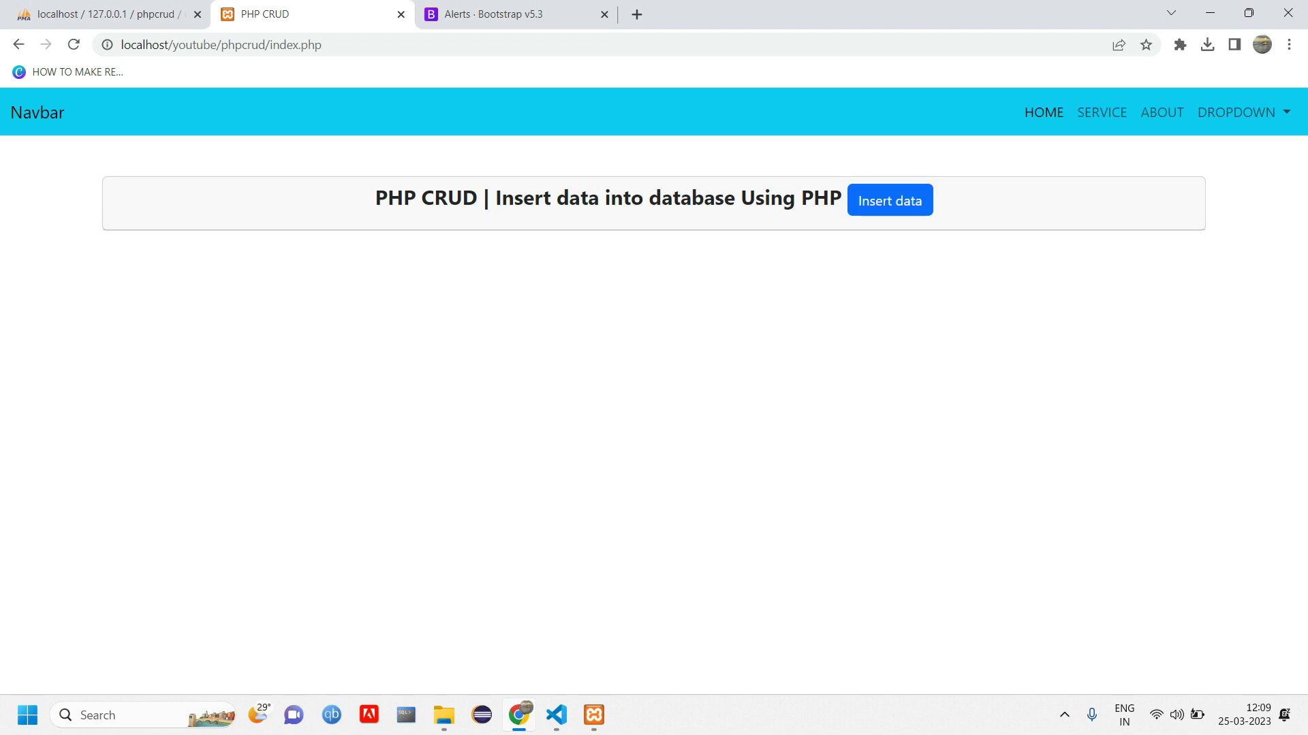
drag(375, 199, 589, 198)
click(589, 198)
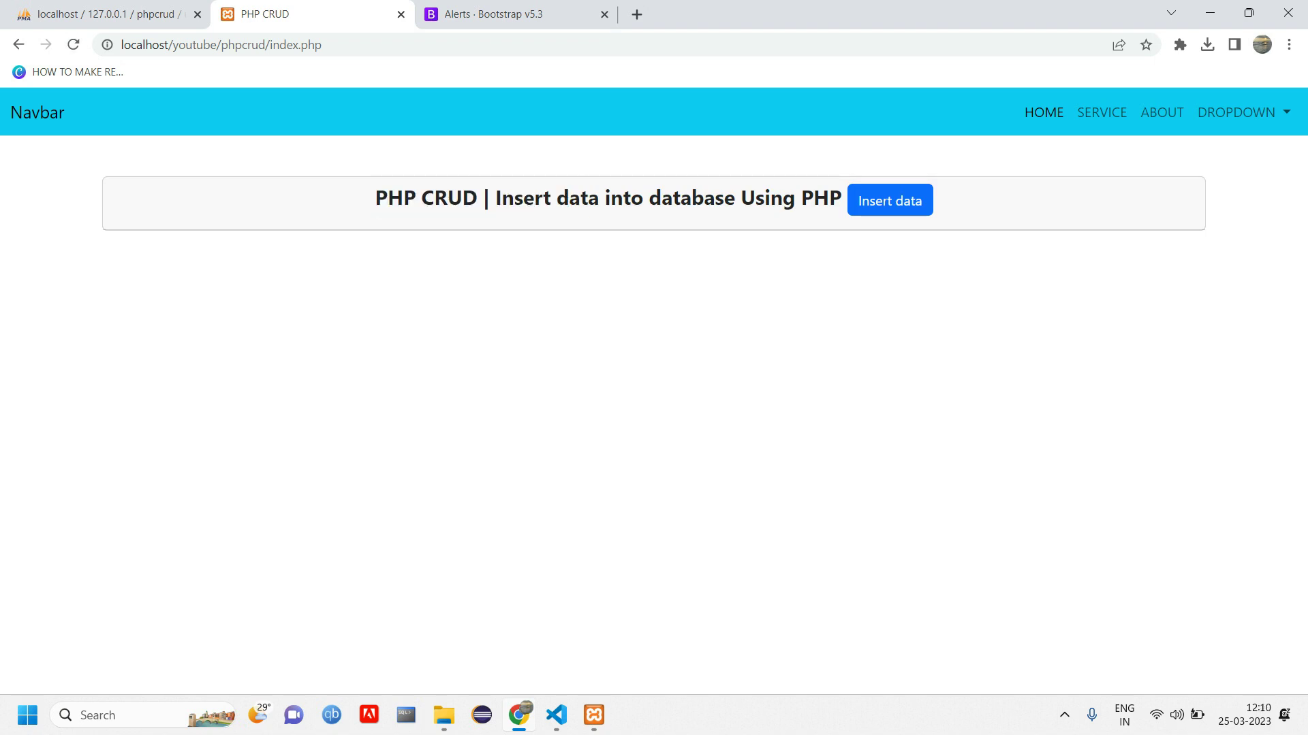